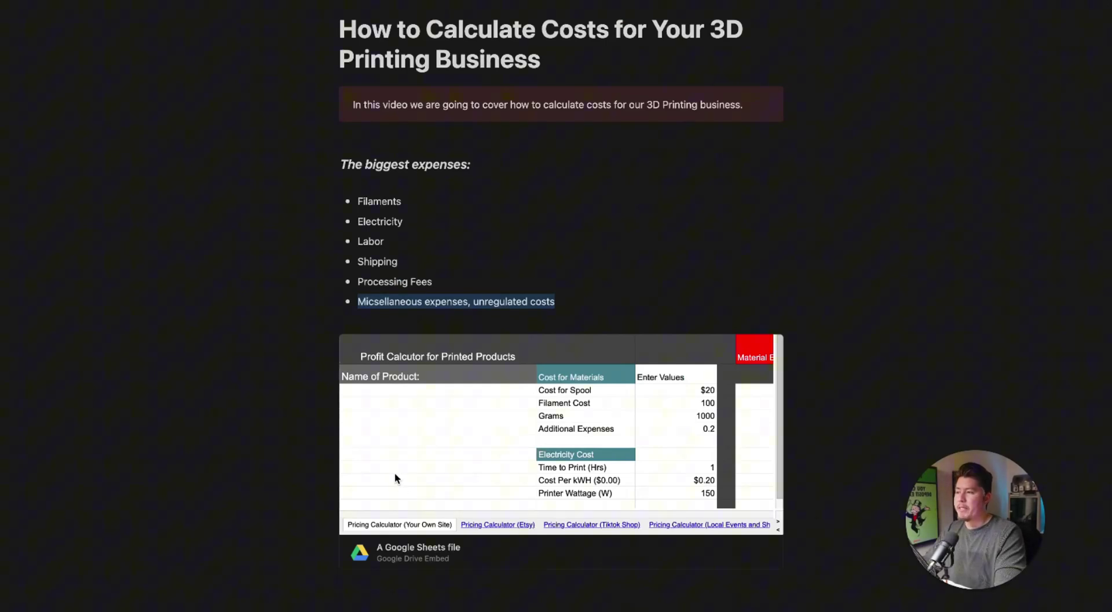
# Highlight each expense (Filaments, Electricity, Labor, Shipping, Processing Fees, miscellaneous), then show File > Make a copy.
pyautogui.click(303, 305)
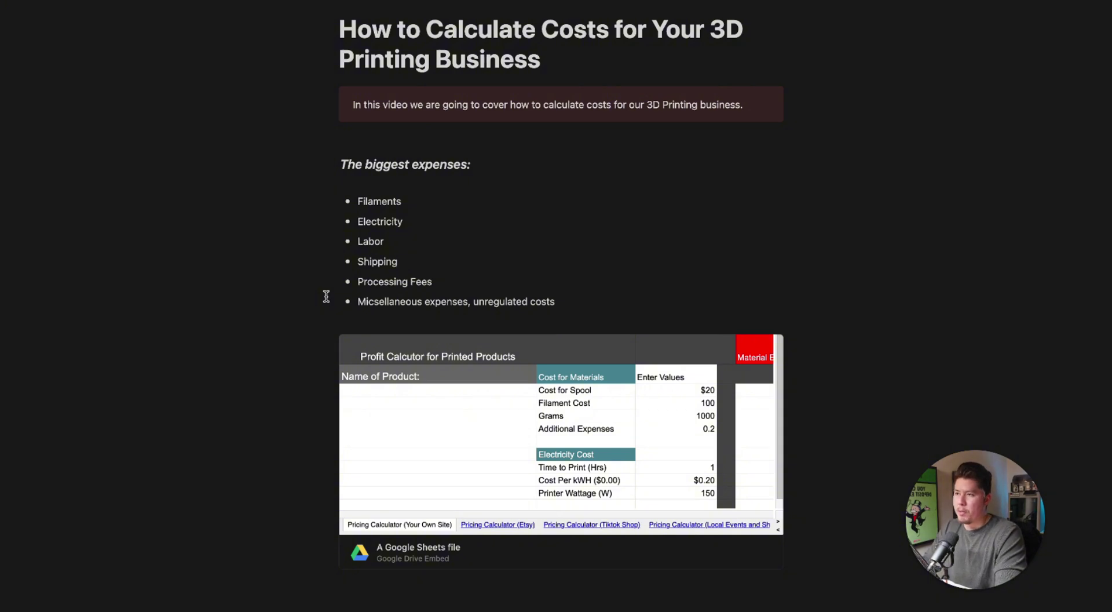
pyautogui.moveTo(401, 198); pyautogui.dragTo(360, 197)
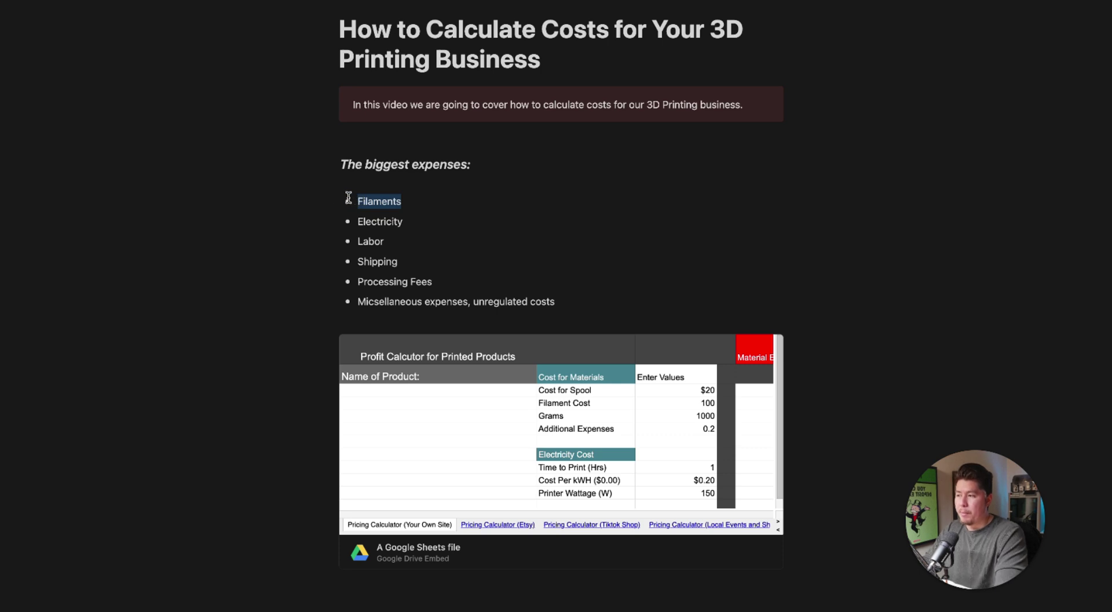
pyautogui.click(338, 199)
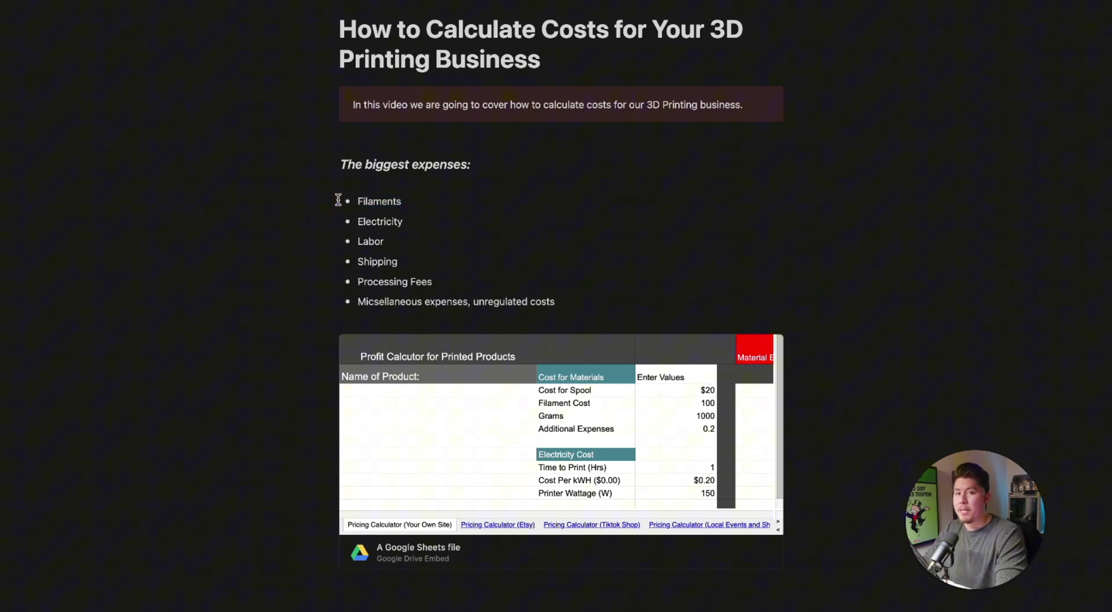
pyautogui.moveTo(355, 222); pyautogui.dragTo(417, 224)
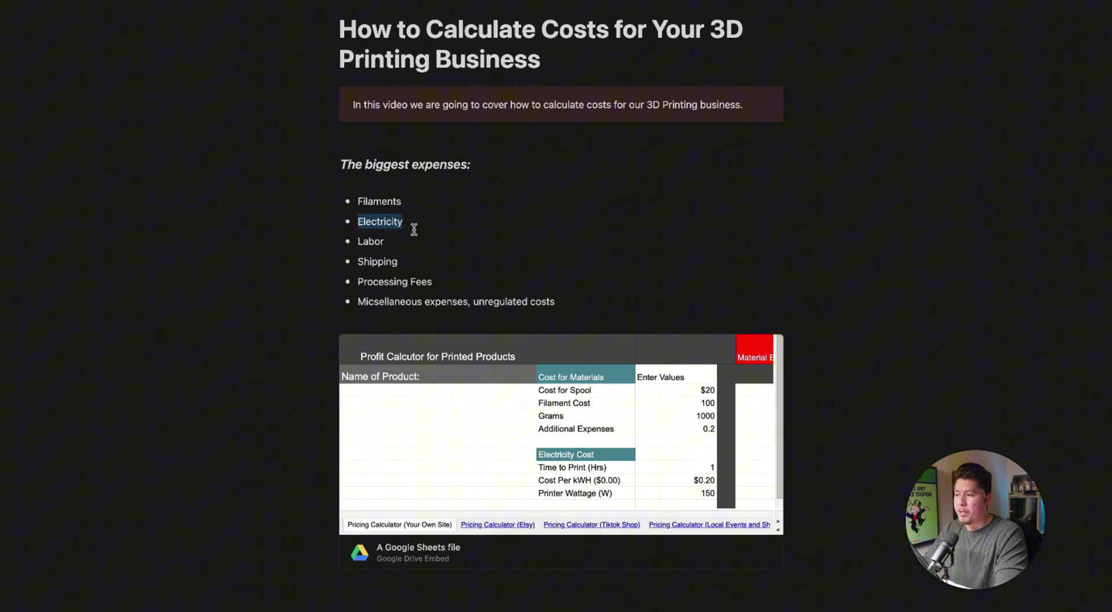
pyautogui.moveTo(383, 240); pyautogui.dragTo(353, 241)
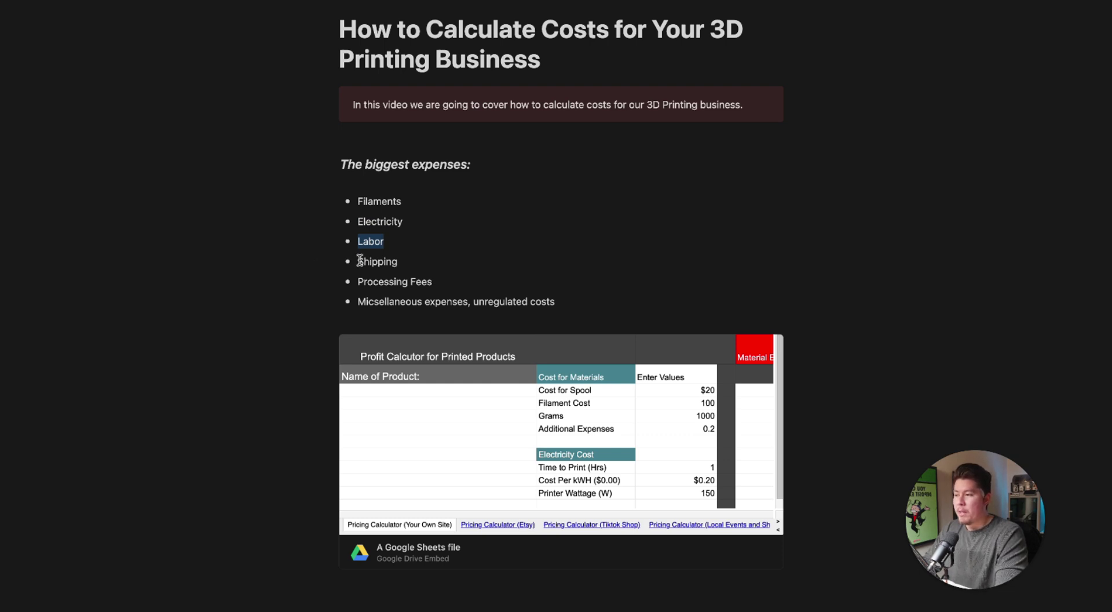
pyautogui.moveTo(356, 261); pyautogui.dragTo(403, 263)
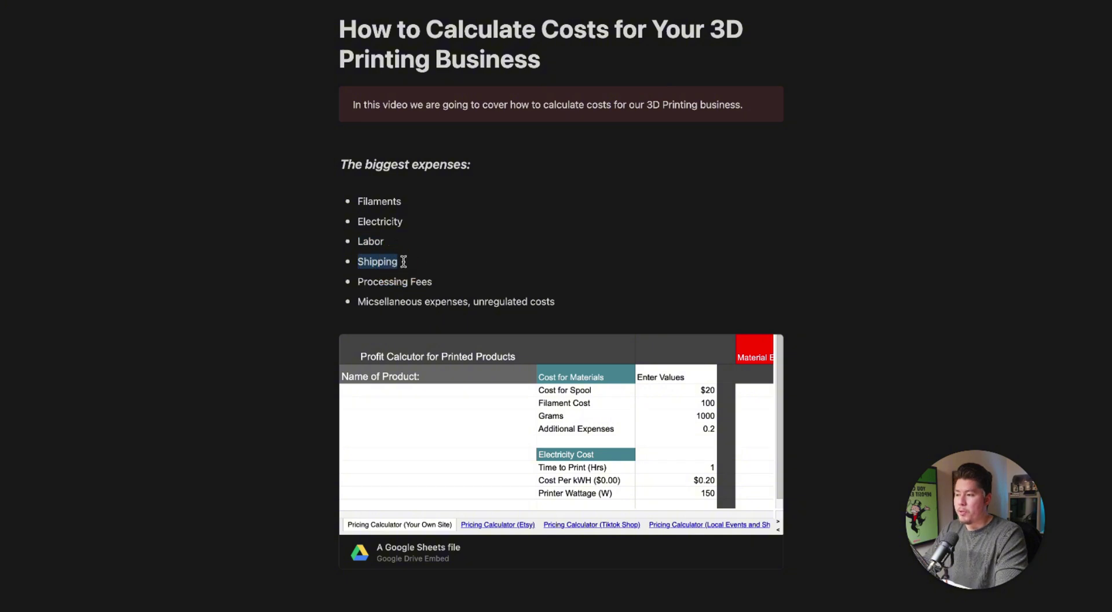
pyautogui.moveTo(354, 282); pyautogui.dragTo(426, 283)
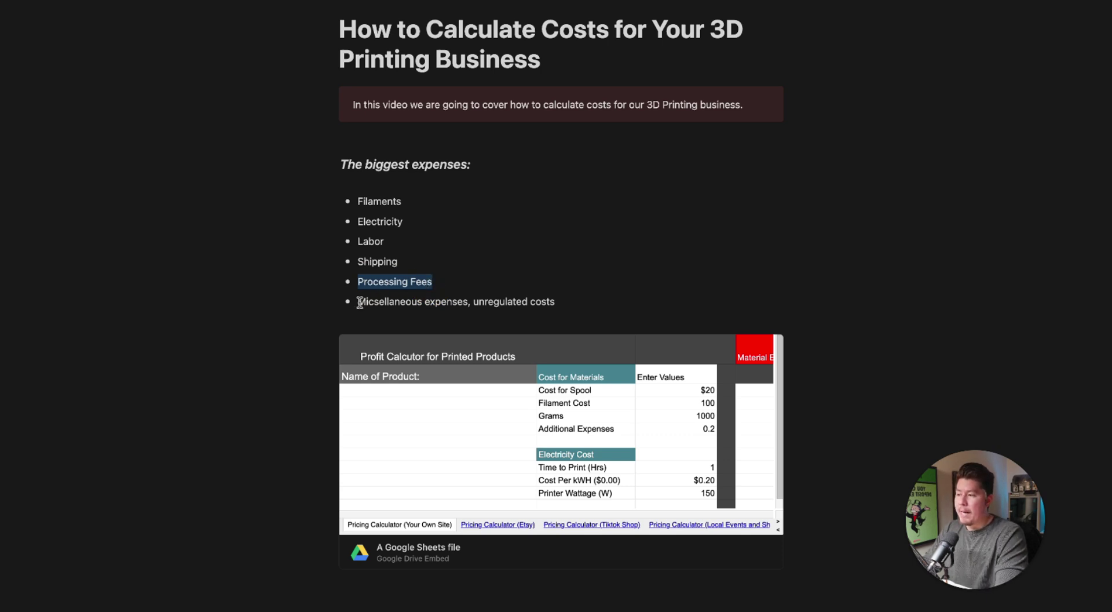
pyautogui.moveTo(357, 301); pyautogui.dragTo(566, 301)
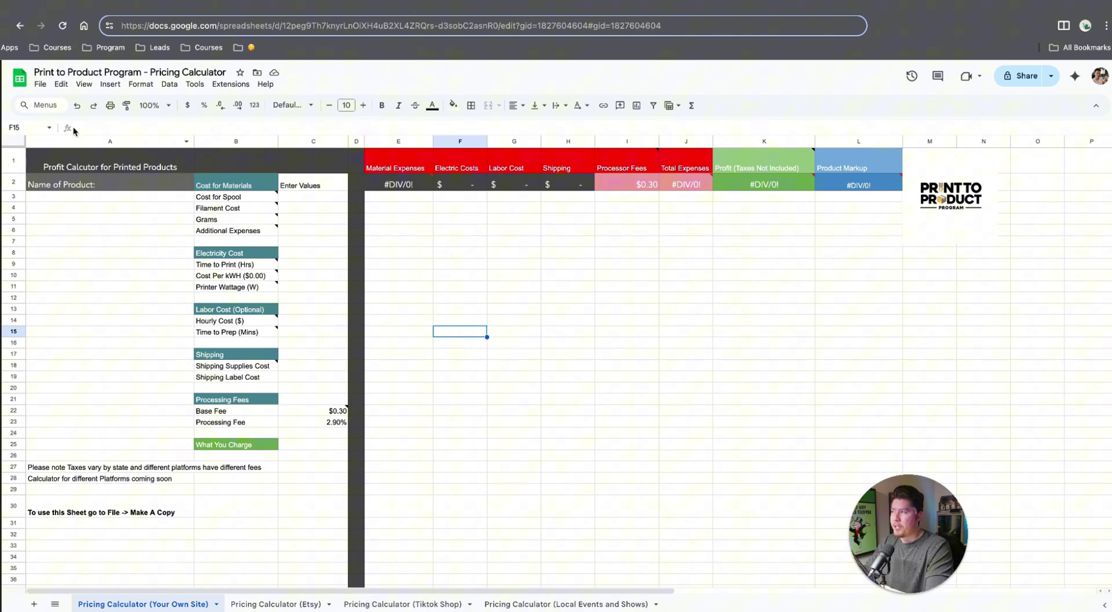
pyautogui.click(40, 84)
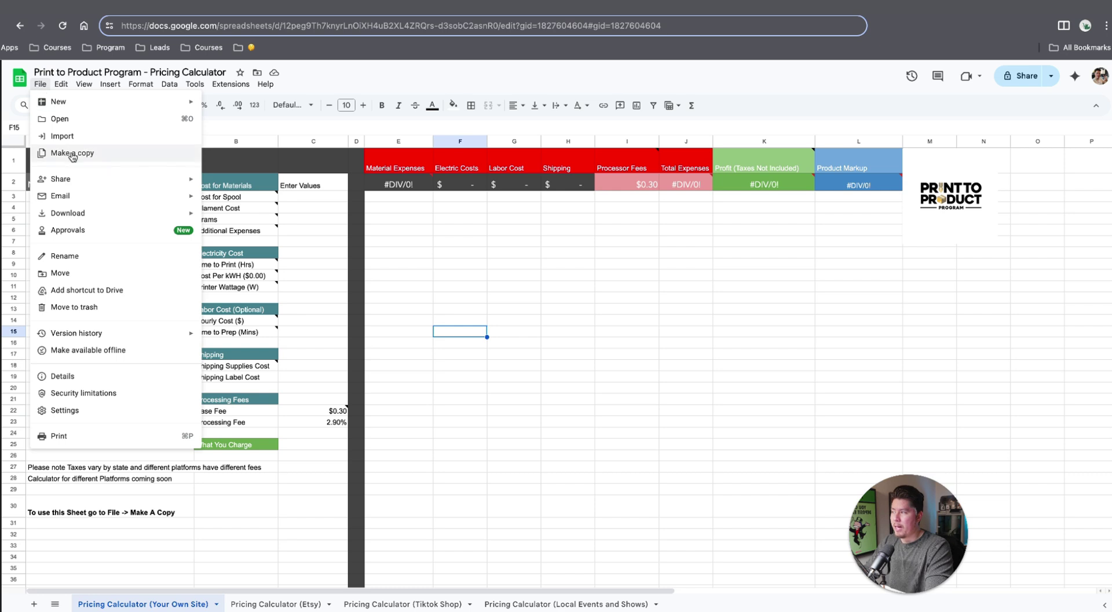
pyautogui.click(506, 346)
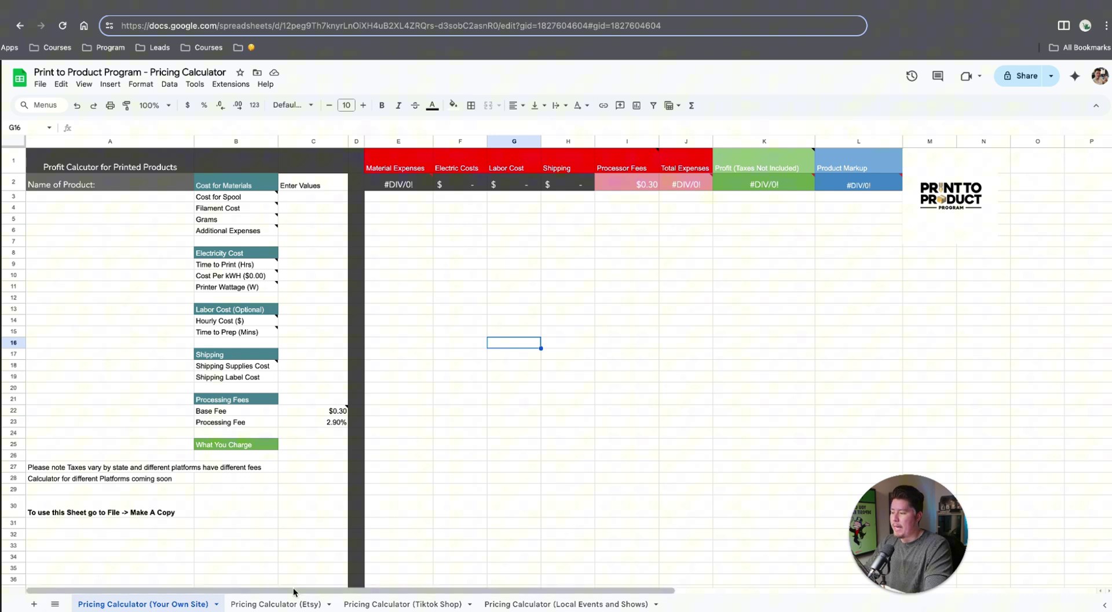
# Switch to the Pricing Calculator (Etsy) sheet and review its results row and material cost inputs.
pyautogui.click(277, 603)
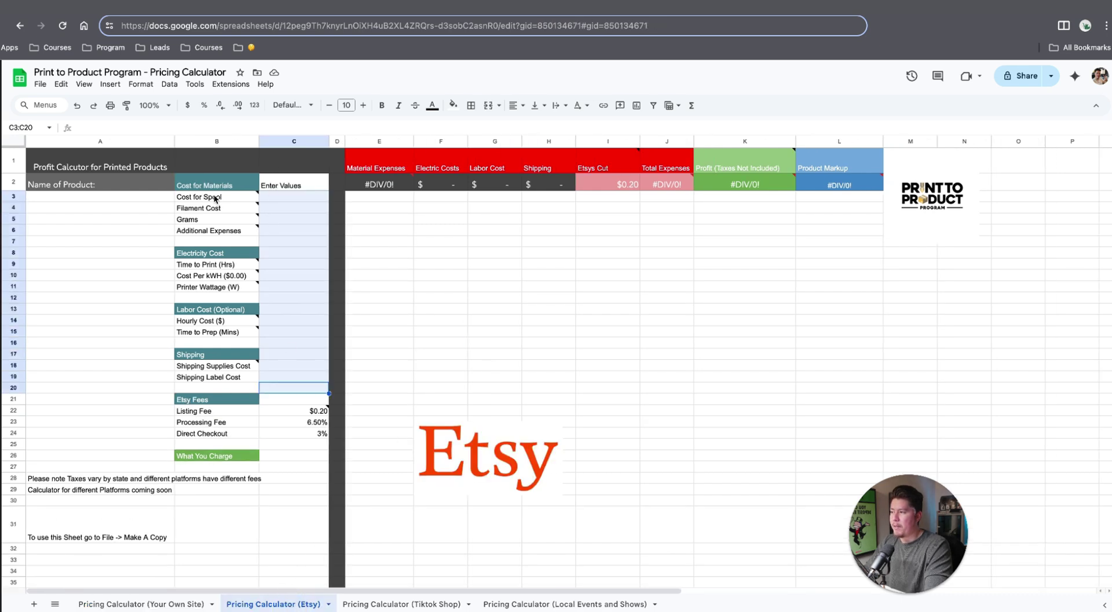
pyautogui.click(212, 404)
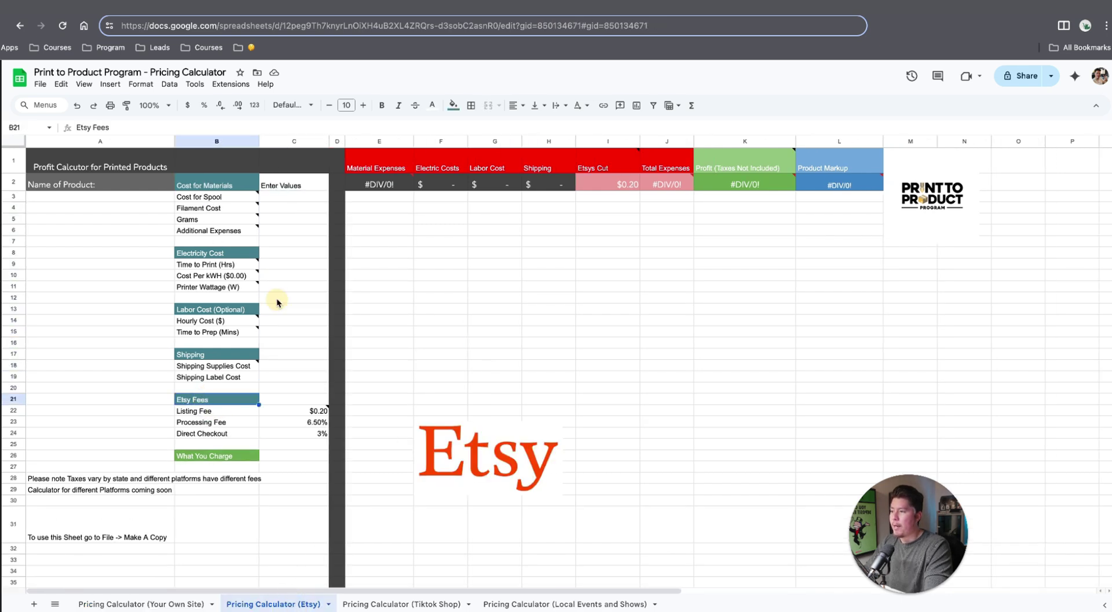
pyautogui.moveTo(377, 185); pyautogui.dragTo(717, 184)
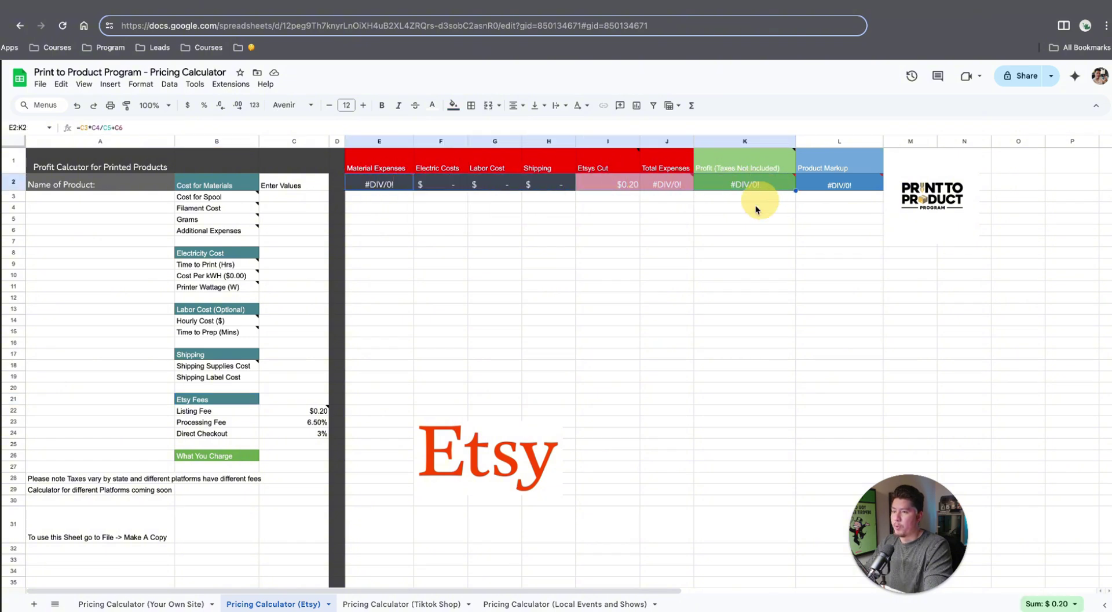
pyautogui.click(707, 241)
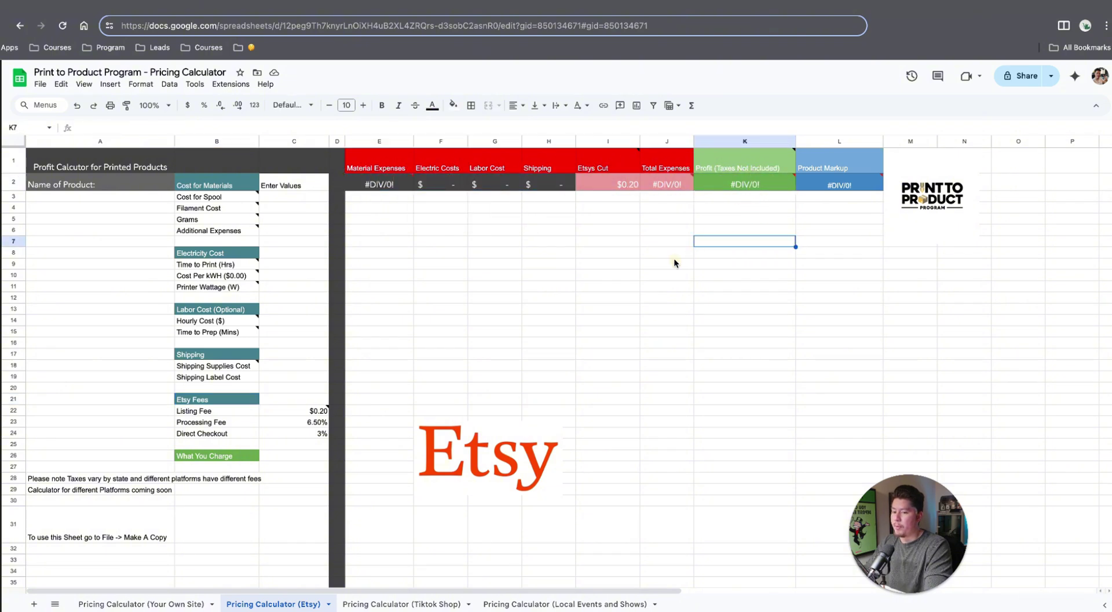
pyautogui.click(193, 185)
pyautogui.moveTo(195, 199); pyautogui.dragTo(195, 231)
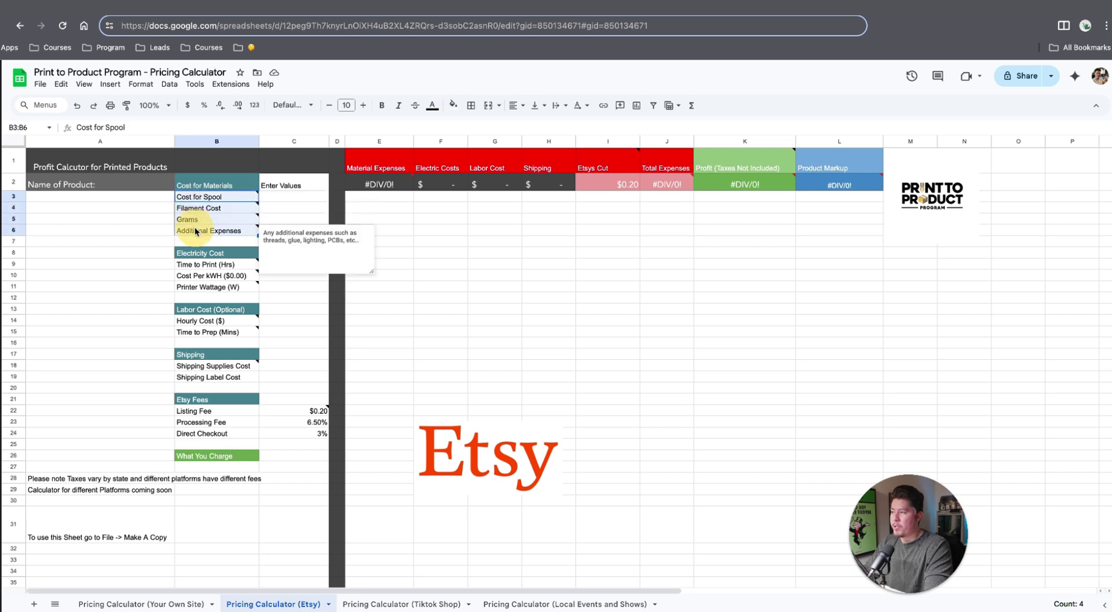
pyautogui.click(201, 184)
# Review the Electricity, Labor, Shipping and Etsy Fees sections, including the $0.20, 6.50% and 3% fees.
pyautogui.click(208, 256)
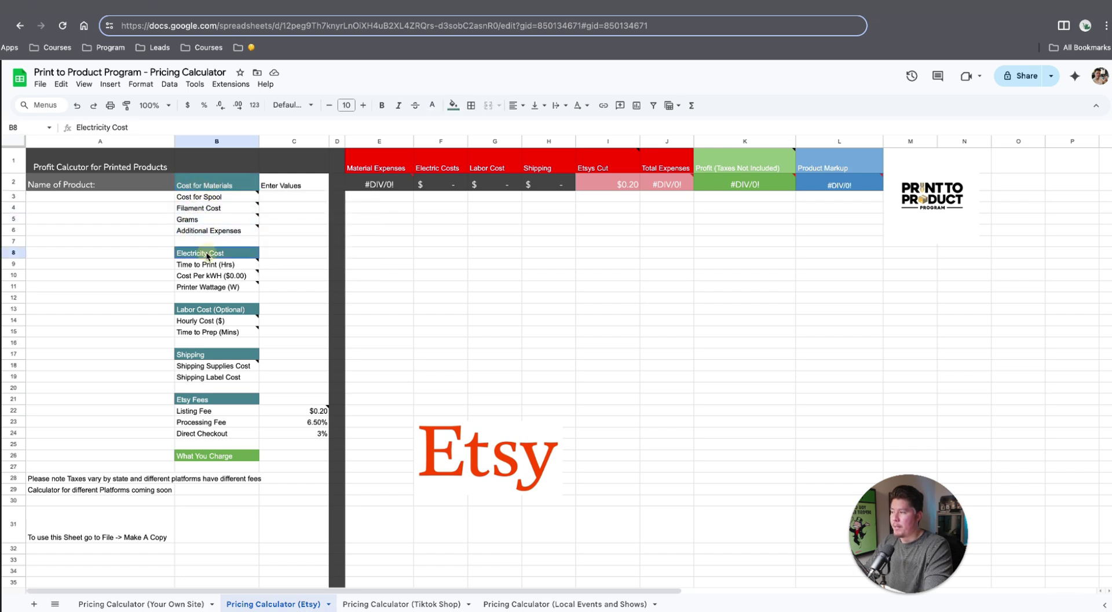
pyautogui.click(212, 313)
pyautogui.click(203, 356)
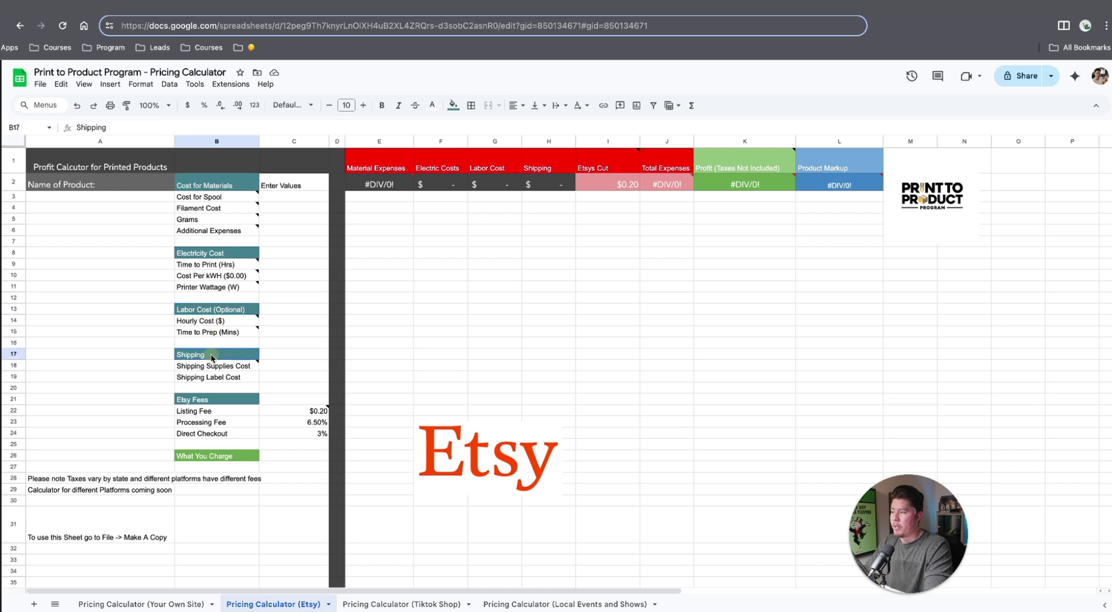
pyautogui.click(213, 402)
pyautogui.moveTo(194, 411); pyautogui.dragTo(196, 436)
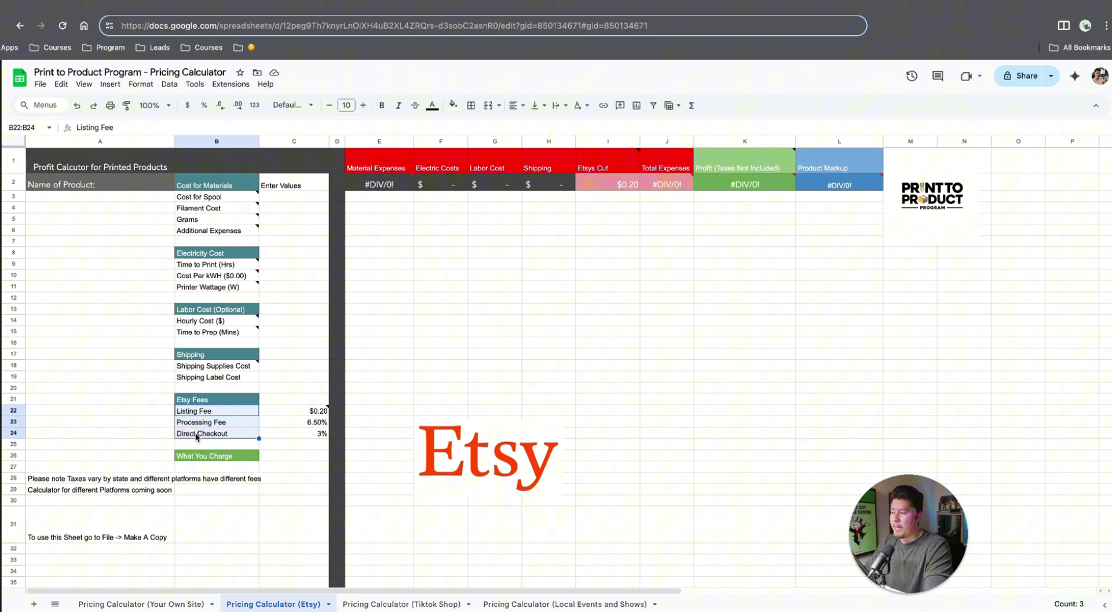
pyautogui.click(318, 415)
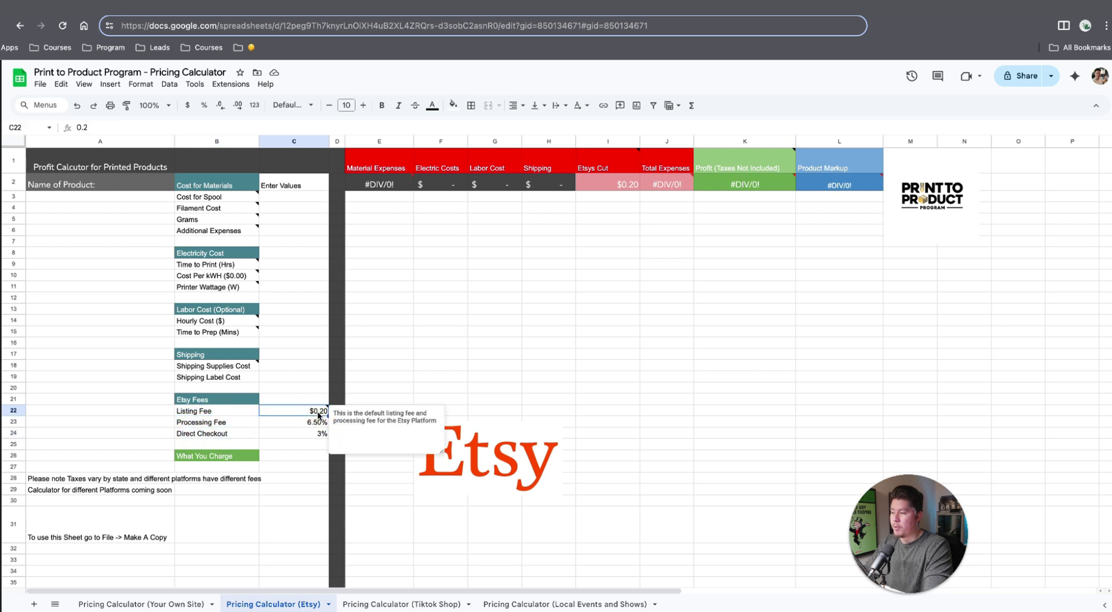
pyautogui.click(313, 422)
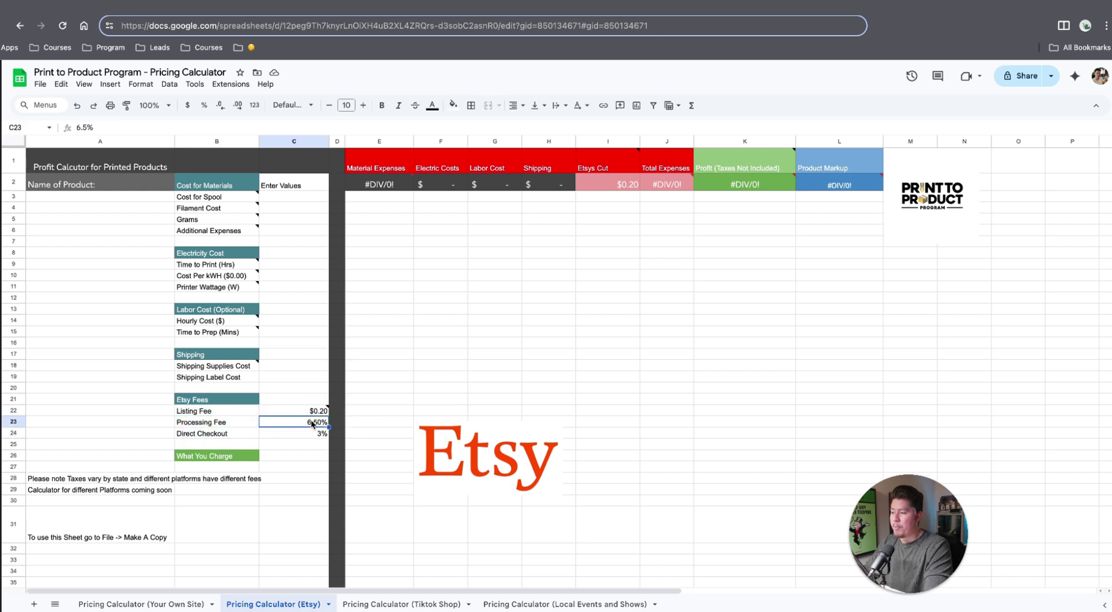
pyautogui.click(313, 434)
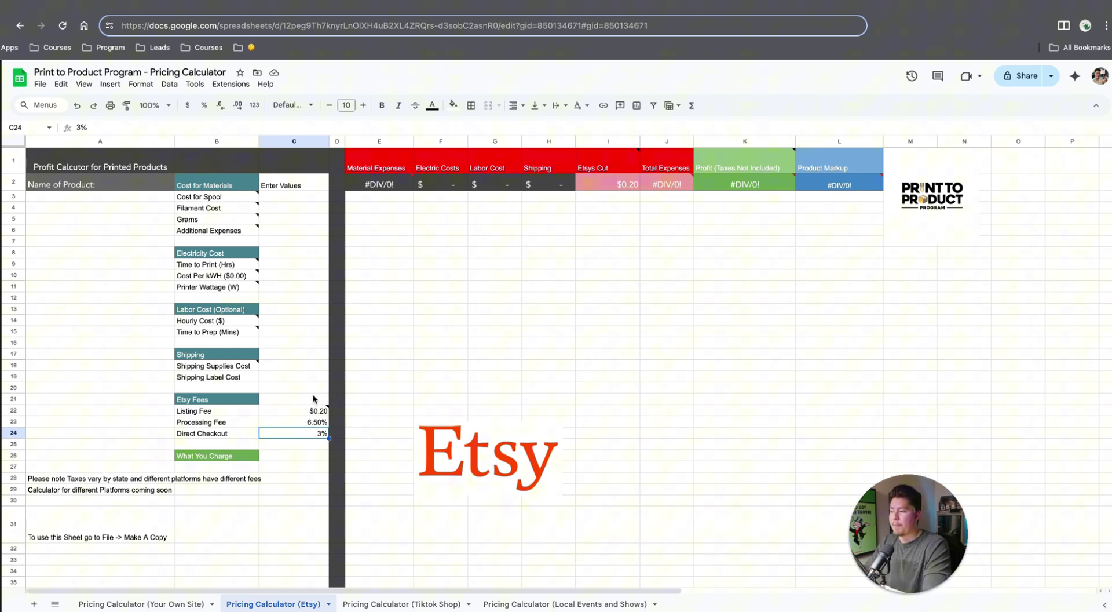
pyautogui.click(405, 376)
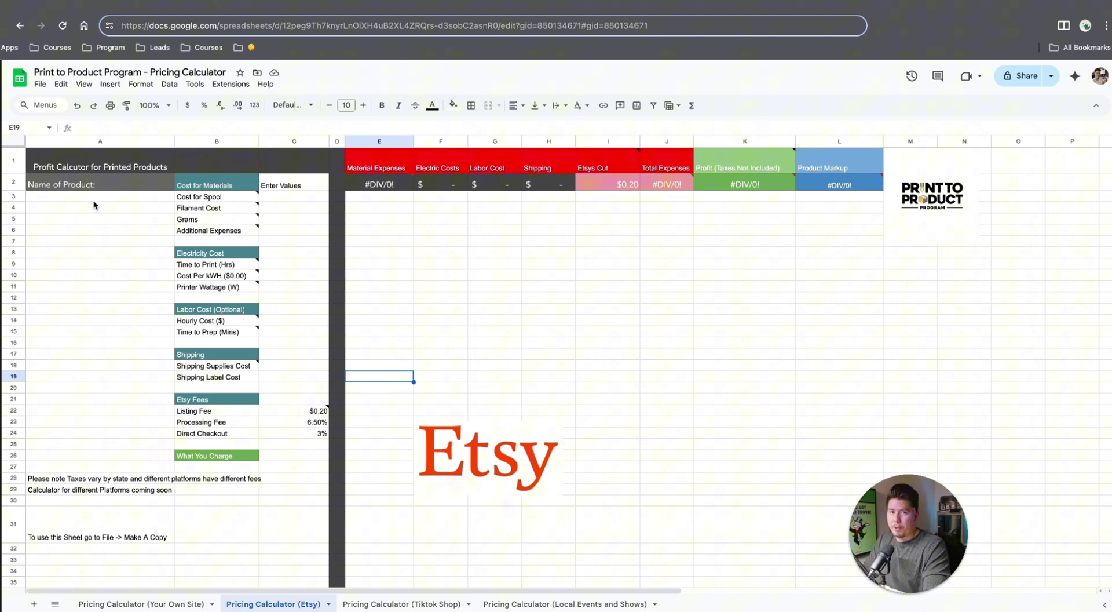
# In Bambu Studio, move one barrel onto a new empty plate 4 and slice that plate.
pyautogui.press('super+Tab')
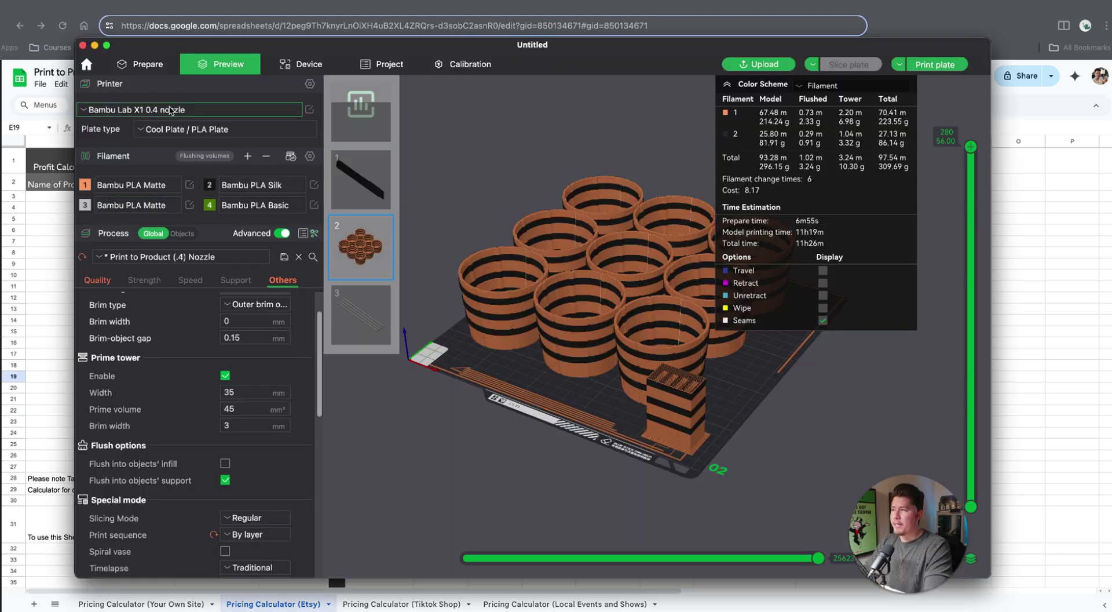
pyautogui.click(727, 84)
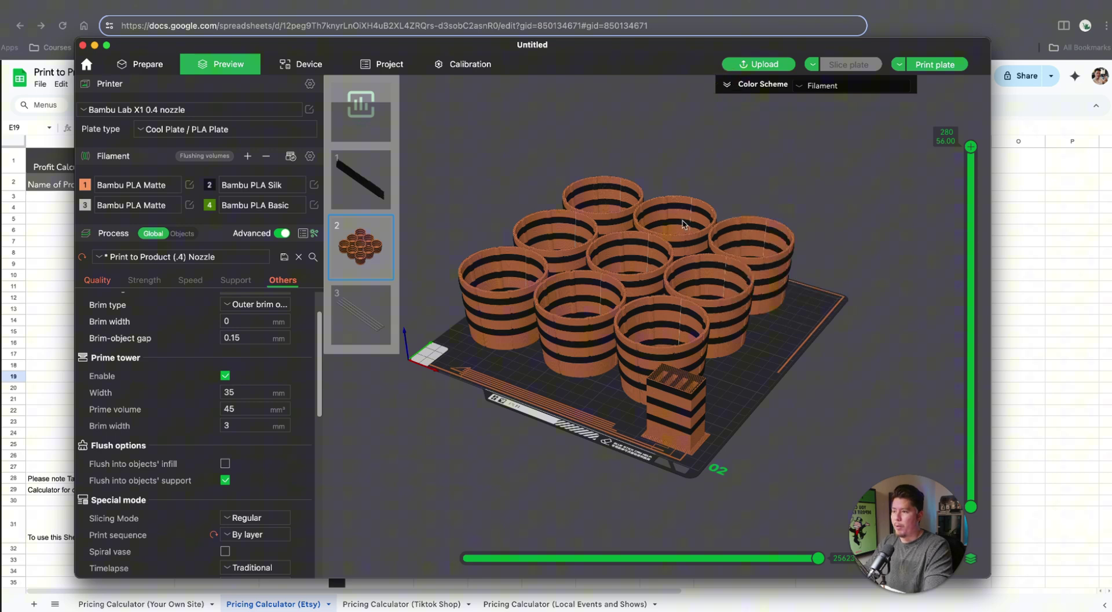
pyautogui.click(146, 61)
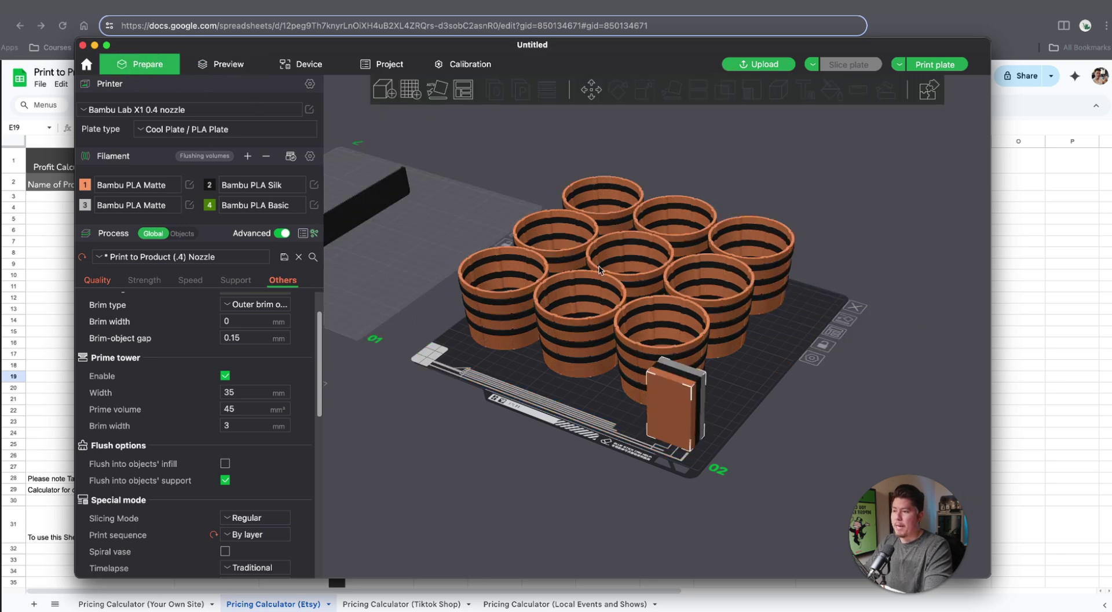
pyautogui.click(576, 326)
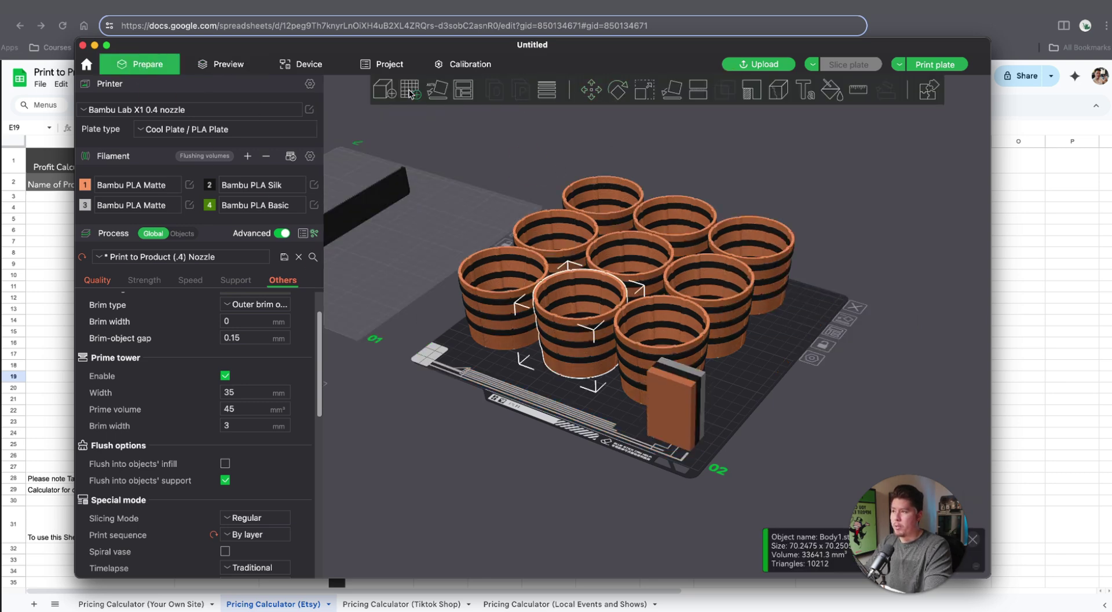
pyautogui.click(410, 90)
pyautogui.moveTo(737, 342); pyautogui.dragTo(468, 399)
pyautogui.scroll(5, 504, 326)
pyautogui.click(845, 66)
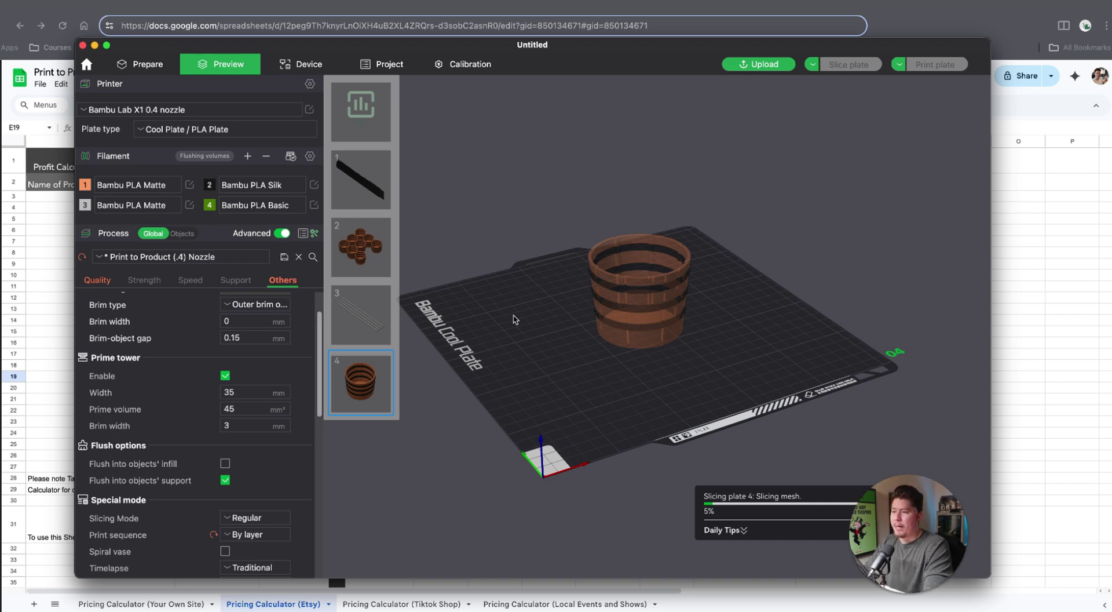
# Read the sliced barrel's estimate of 46.78 g filament, cost 1.24 and 1h53m, then return to the sheet.
pyautogui.scroll(2, 191, 342)
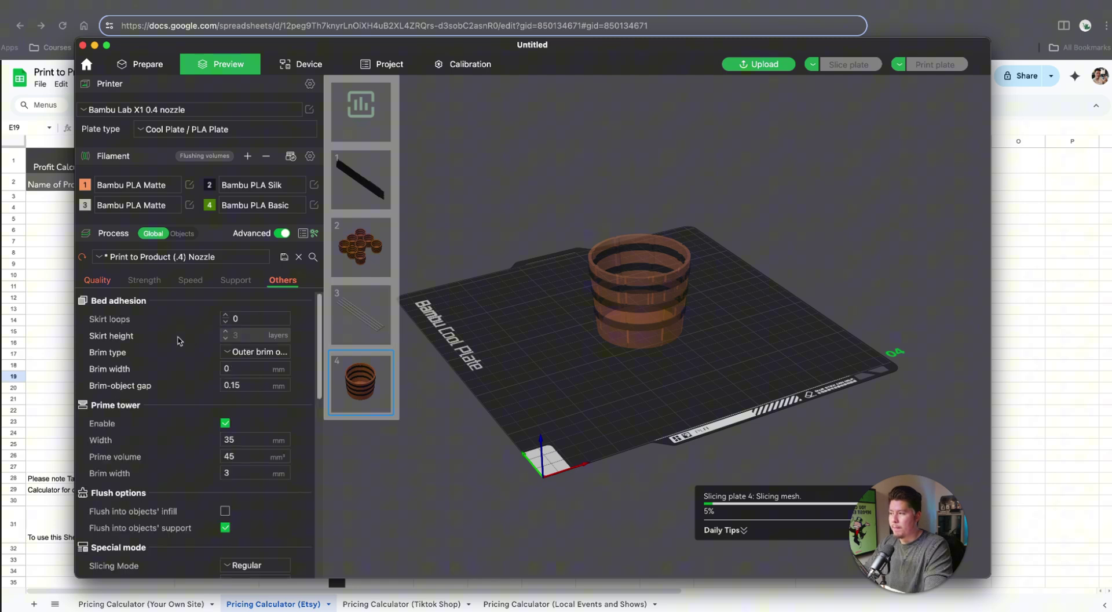
pyautogui.click(98, 280)
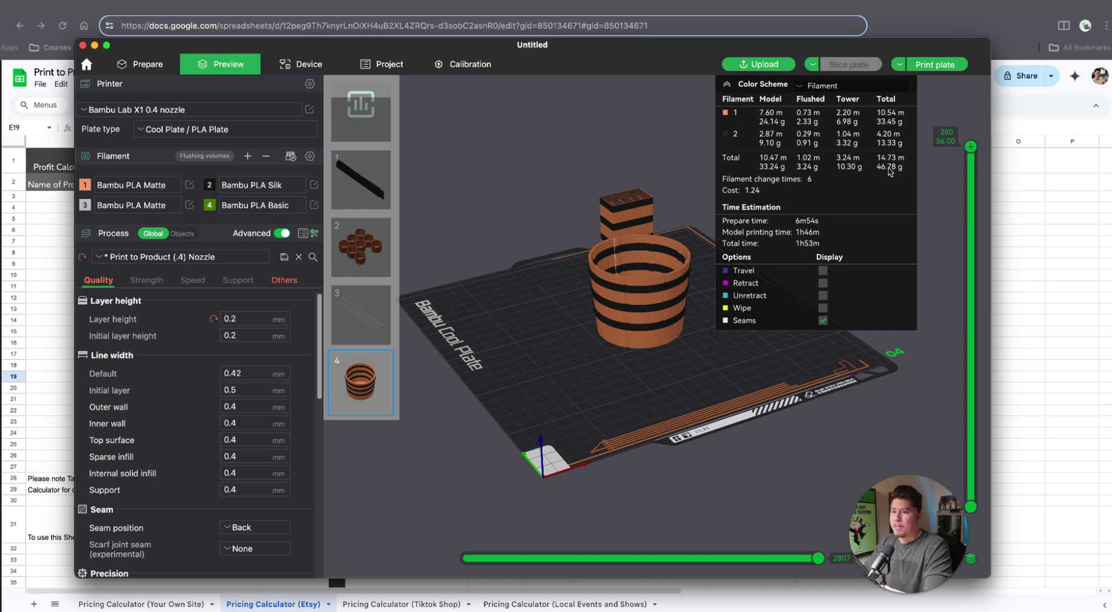
pyautogui.click(726, 84)
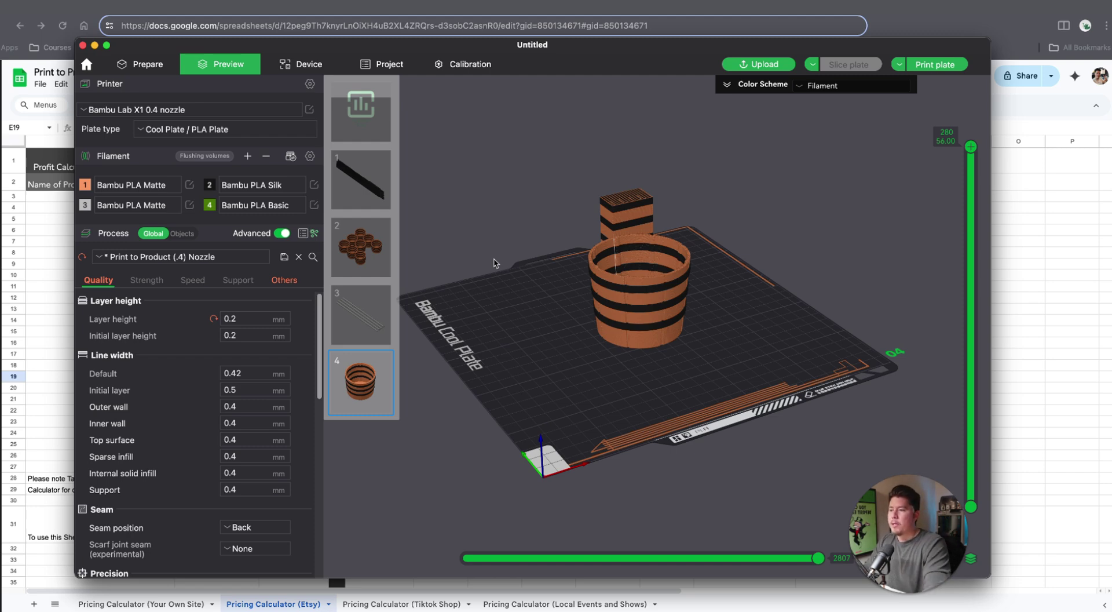
pyautogui.click(726, 87)
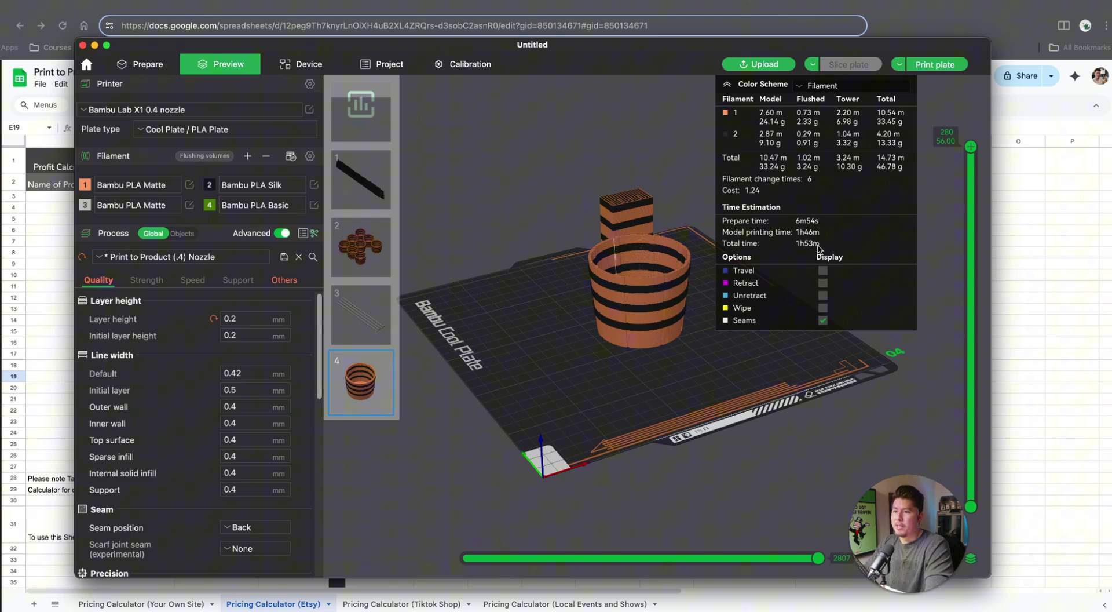
pyautogui.press('super+Tab')
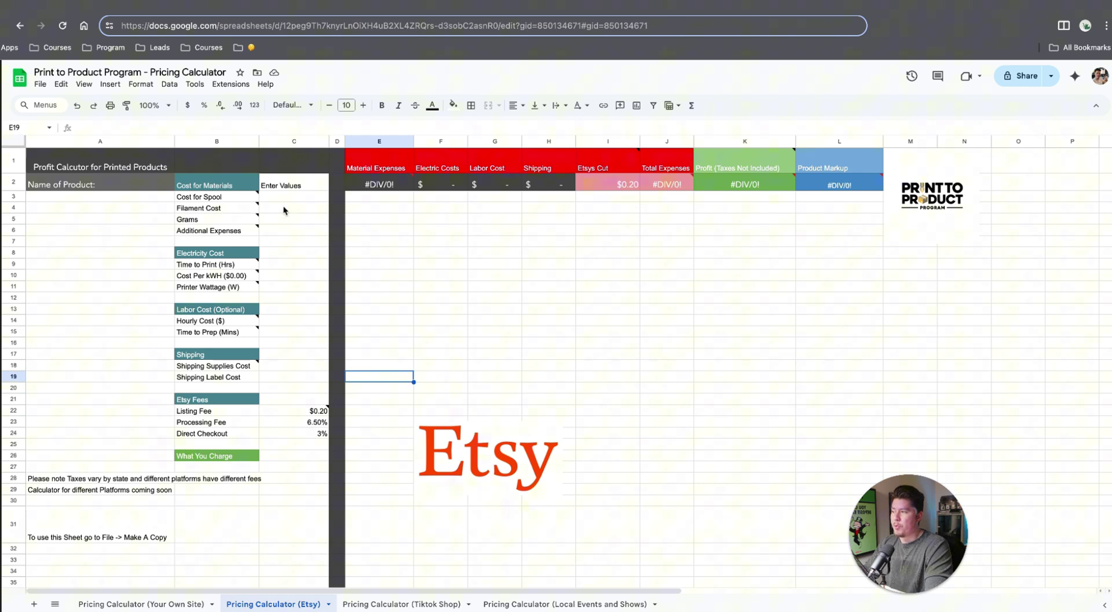
# Enter the product name '3D Printable Barrel' in A3.
pyautogui.moveTo(280, 202); pyautogui.dragTo(287, 339)
pyautogui.click(350, 335)
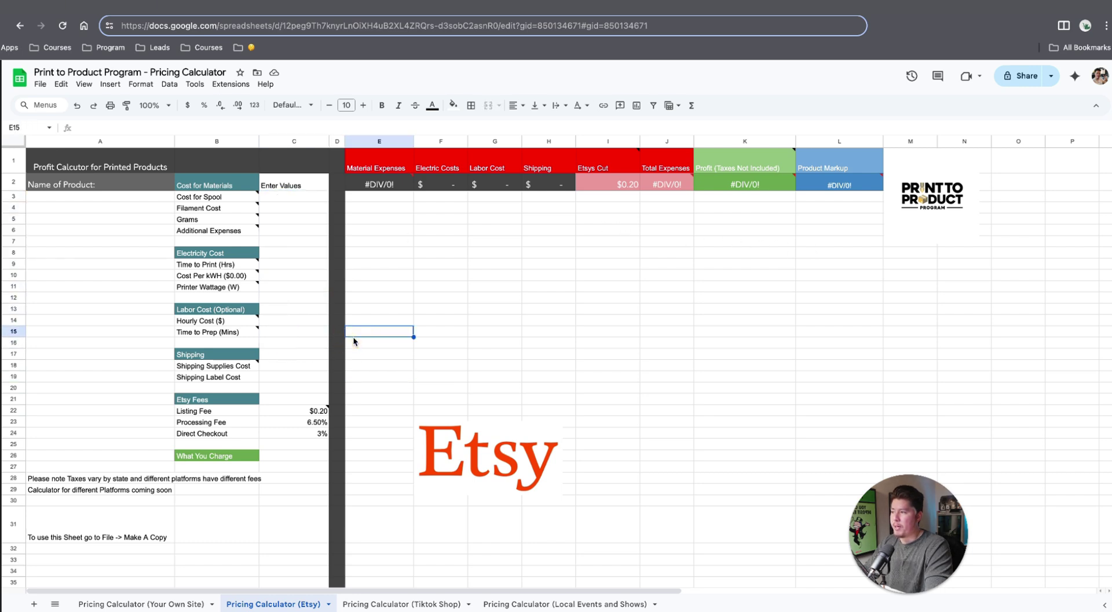
pyautogui.click(106, 199)
pyautogui.write('3D Printable Barrel')
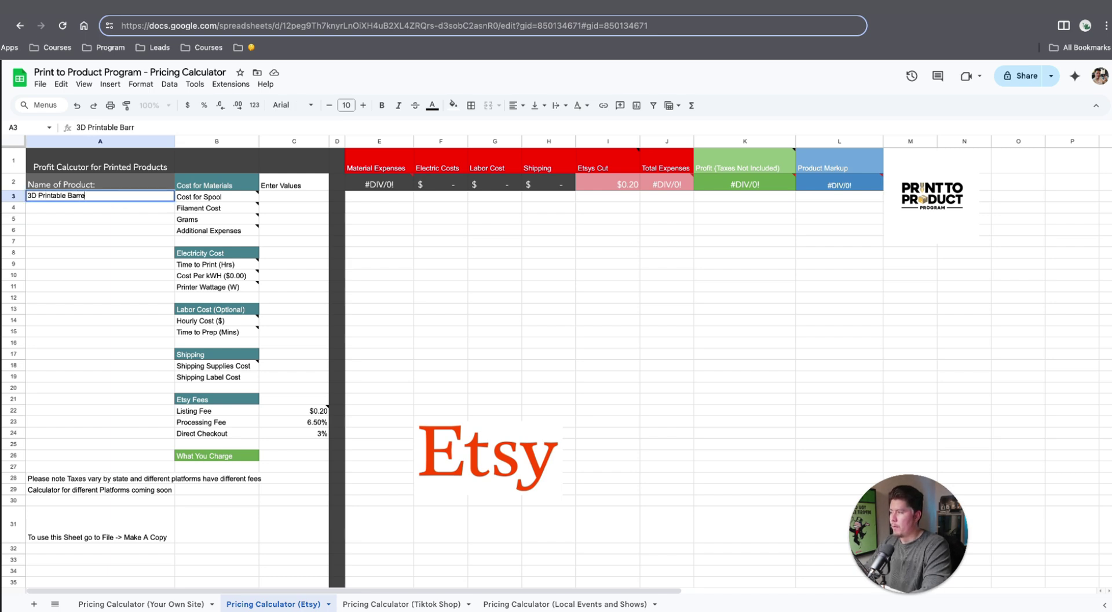
pyautogui.press('Return')
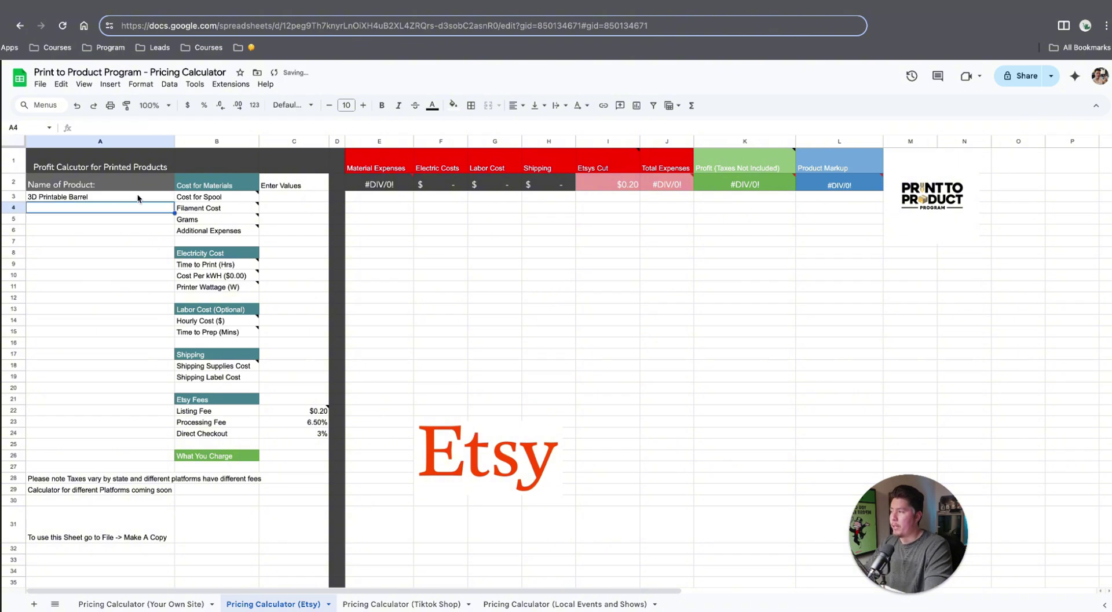
# Set Cost for Spool in C3 to $15.
pyautogui.click(268, 198)
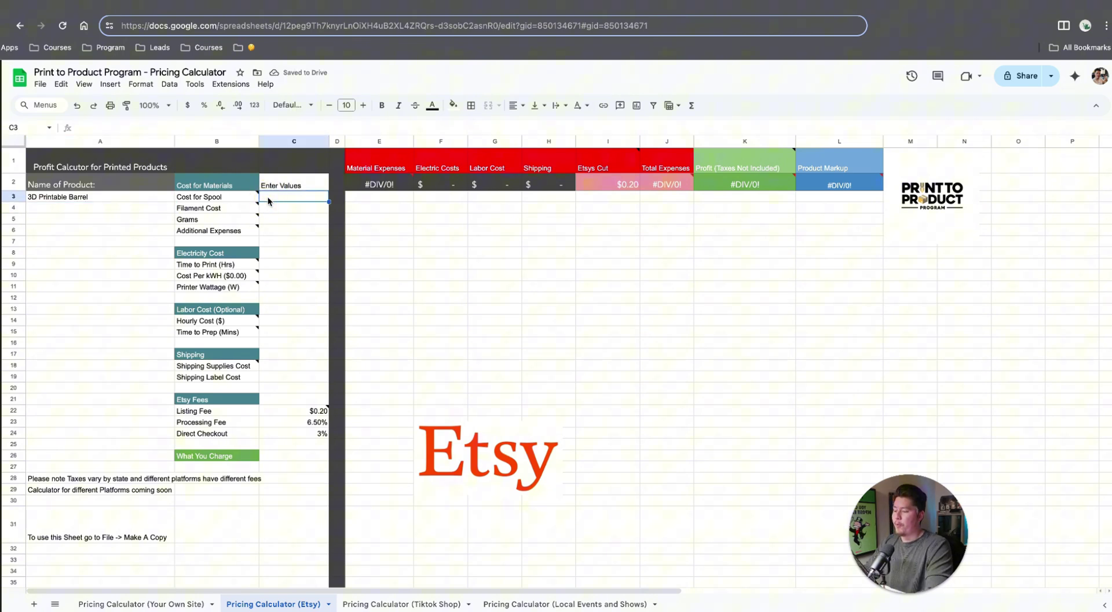
pyautogui.click(250, 200)
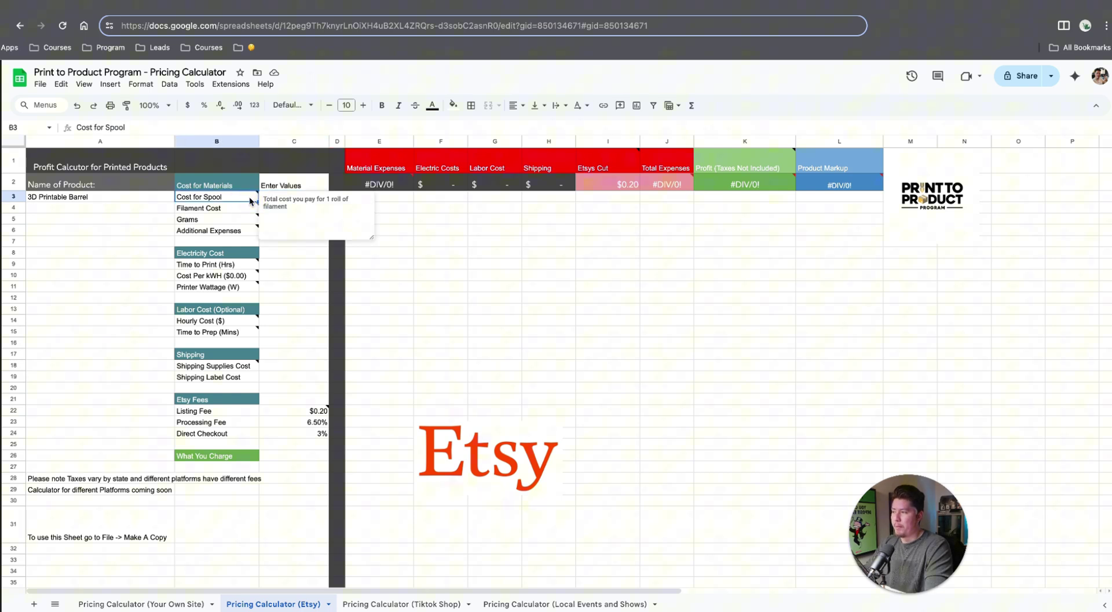
pyautogui.click(283, 200)
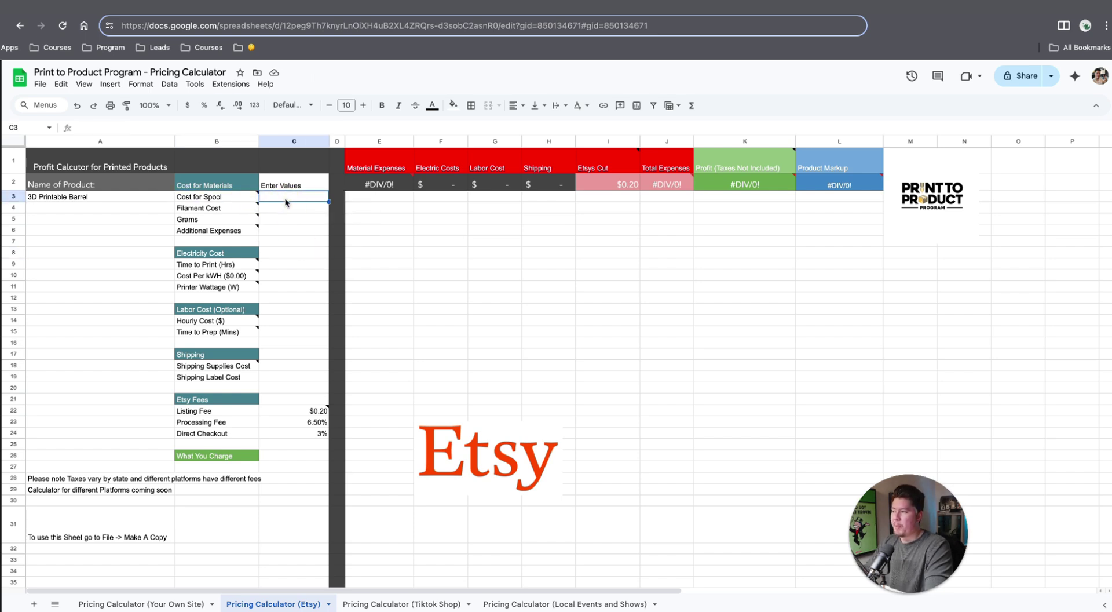
pyautogui.write('$15')
pyautogui.press('Return')
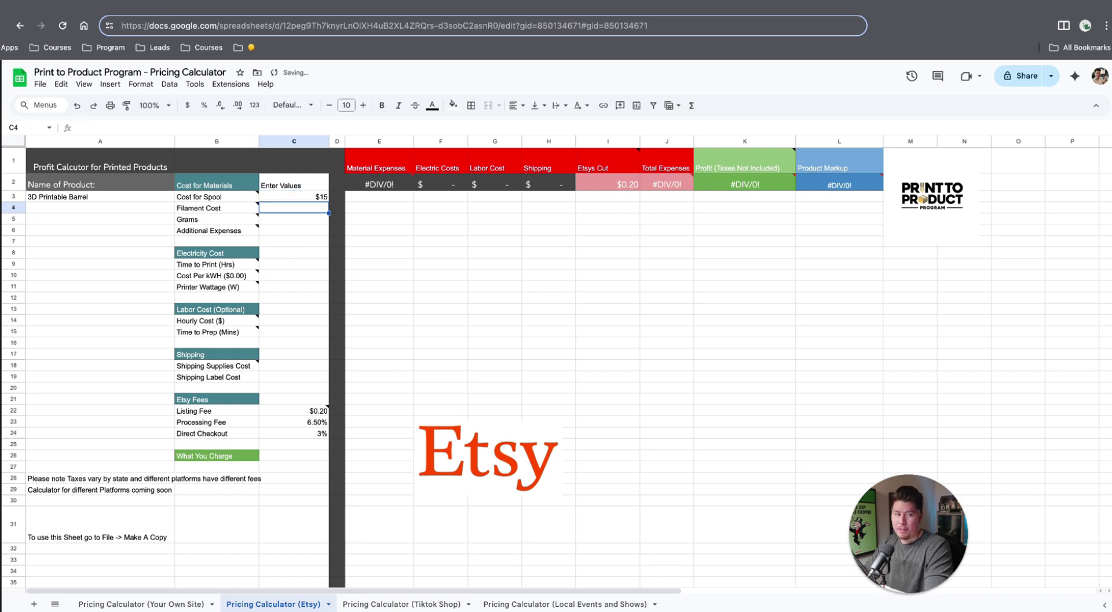
pyautogui.click(221, 206)
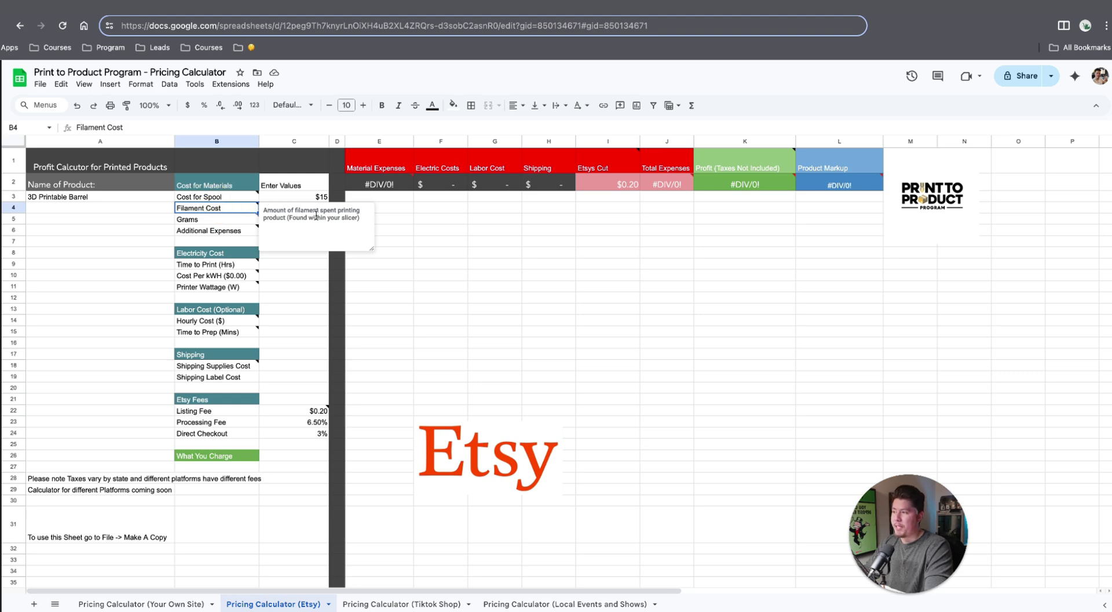
# Enter a filament cost of 47 in C4 and 1000 grams per spool in C5.
pyautogui.press('super+Tab')
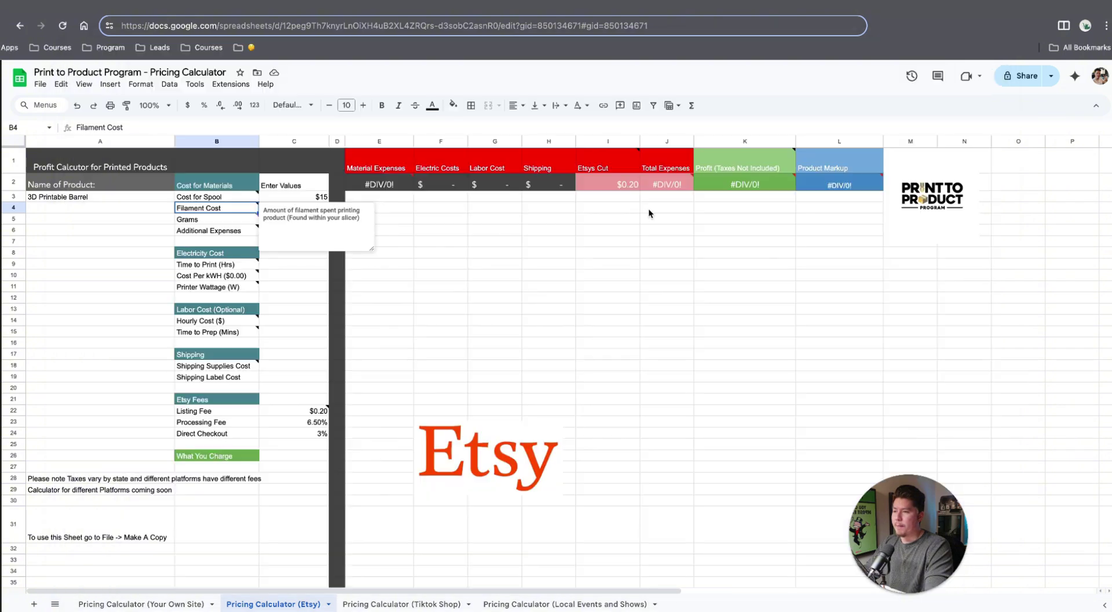
pyautogui.press('super+Tab')
pyautogui.click(382, 244)
pyautogui.click(292, 210)
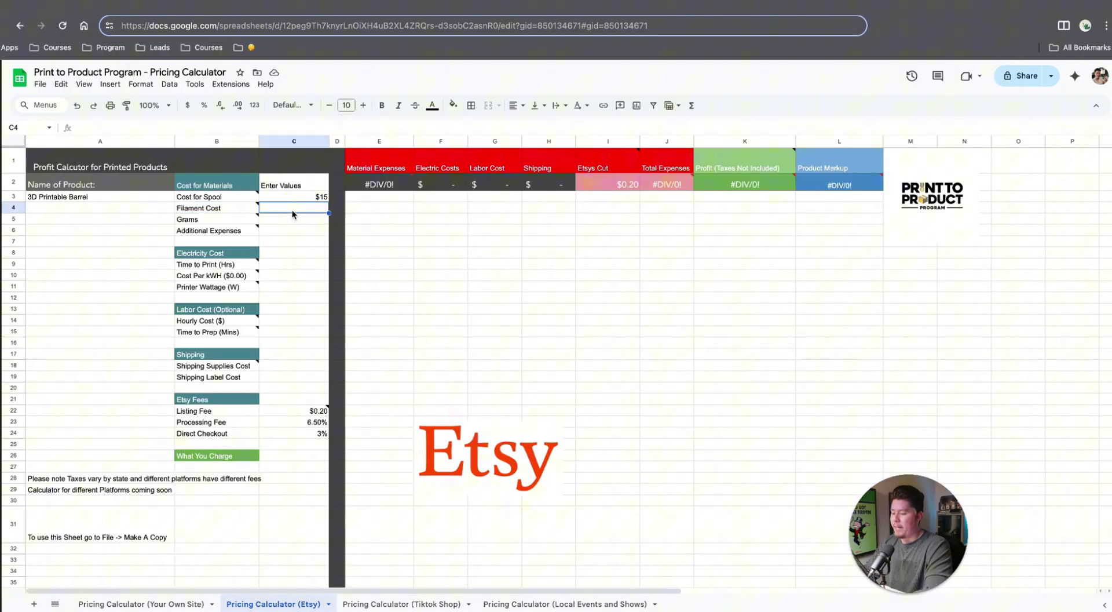
pyautogui.write('47')
pyautogui.press('Return')
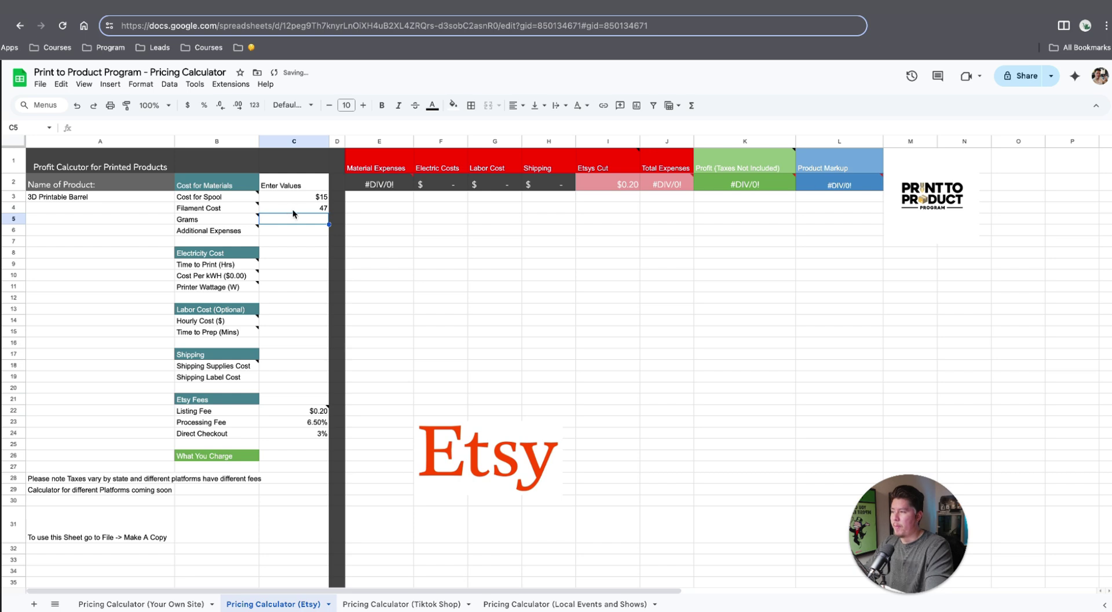
pyautogui.click(242, 219)
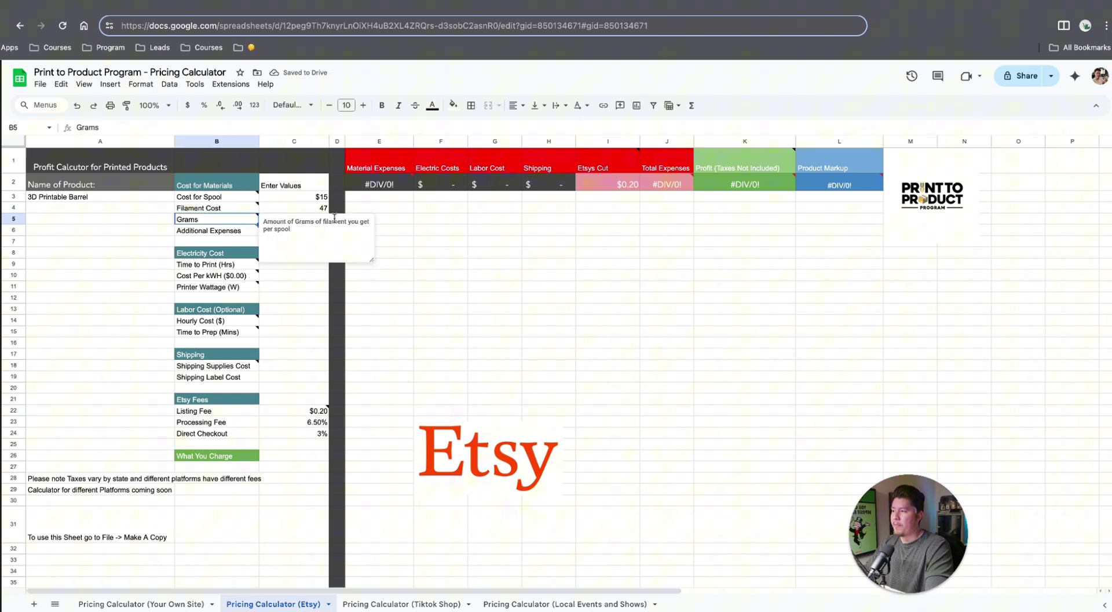
pyautogui.click(406, 223)
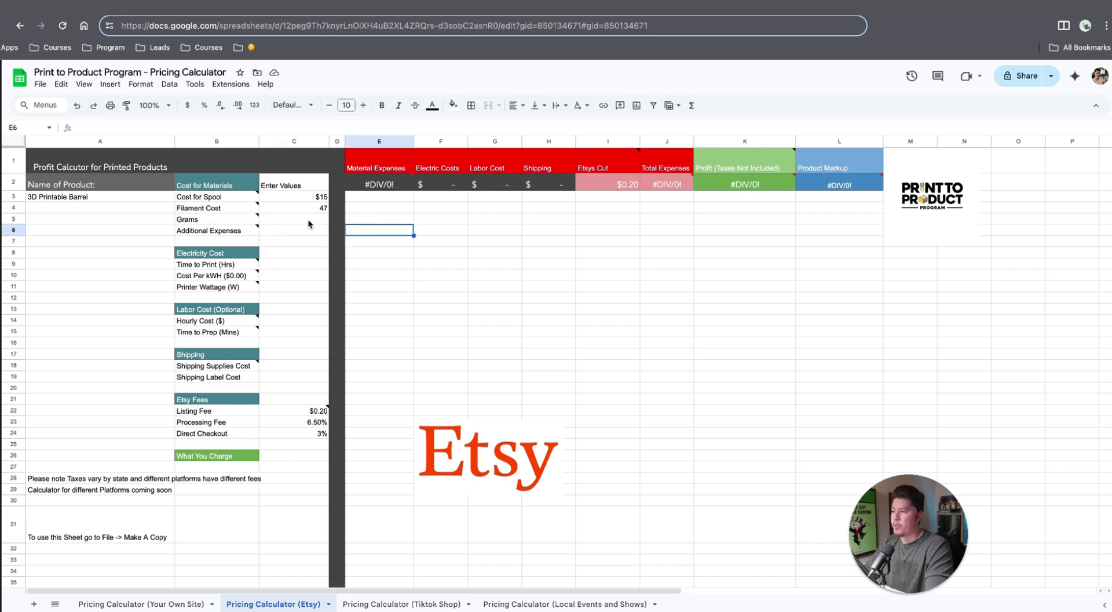
pyautogui.click(309, 224)
pyautogui.write('100')
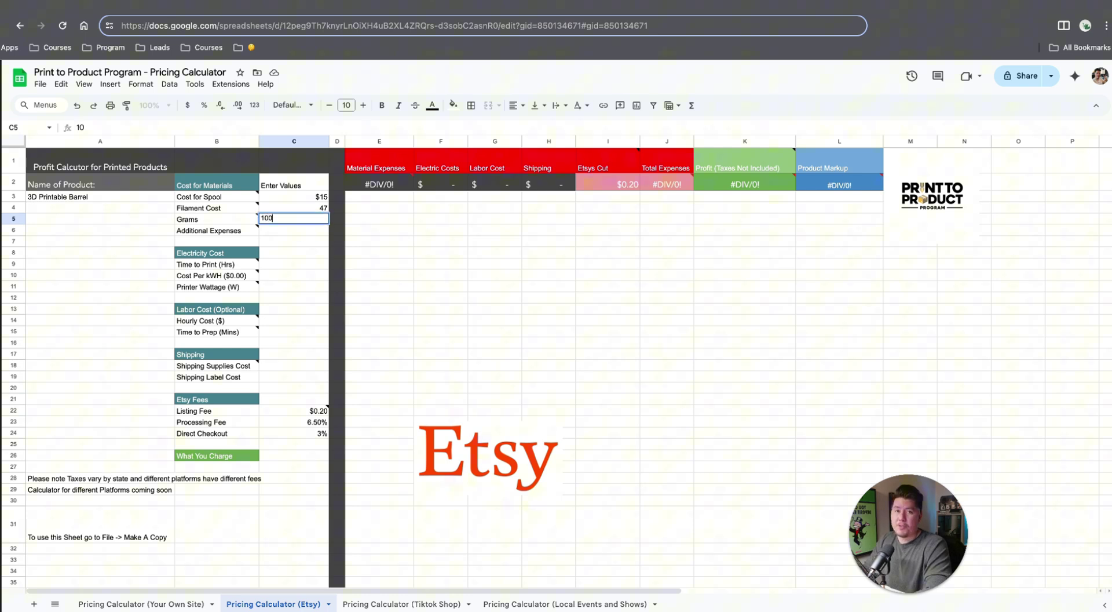
pyautogui.write('0')
pyautogui.press('Return')
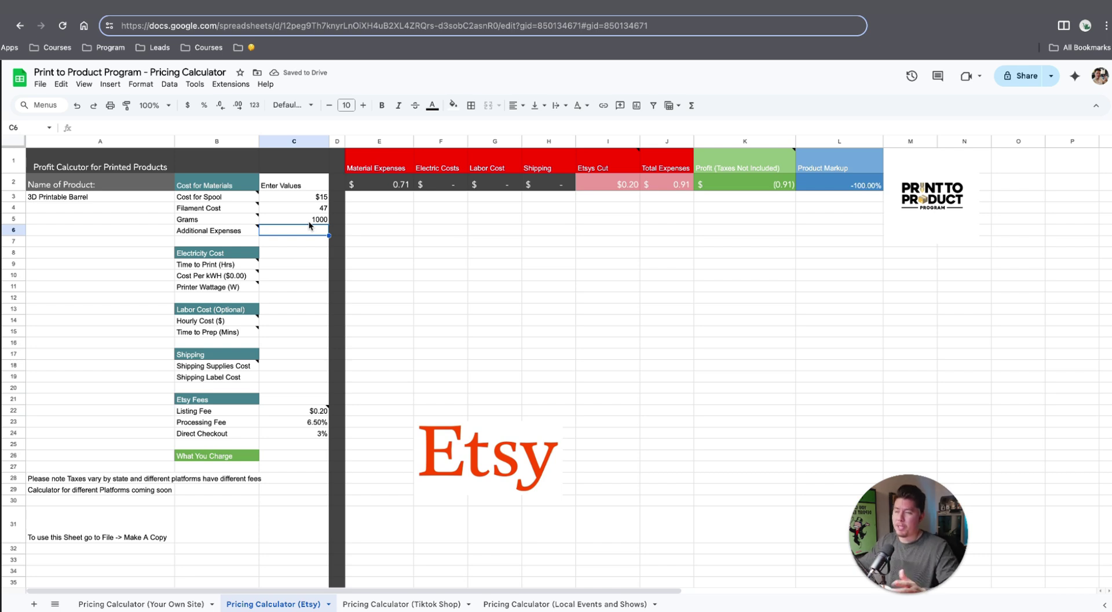
# Set Additional Expenses in C6 to 0 and check the $0.71 Material Expenses formula.
pyautogui.click(229, 232)
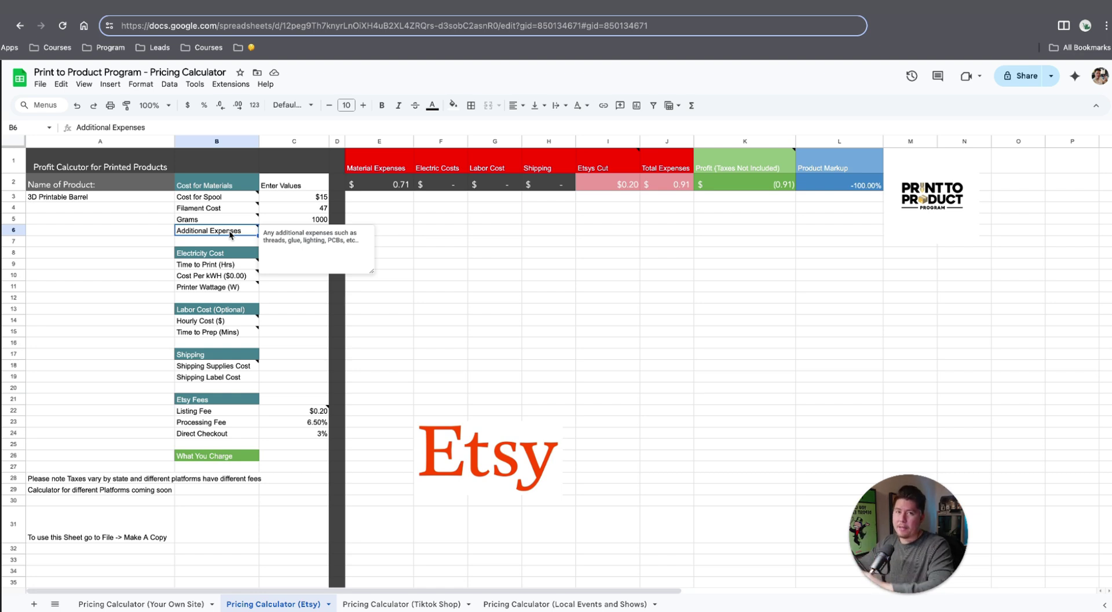
pyautogui.click(420, 231)
pyautogui.click(304, 230)
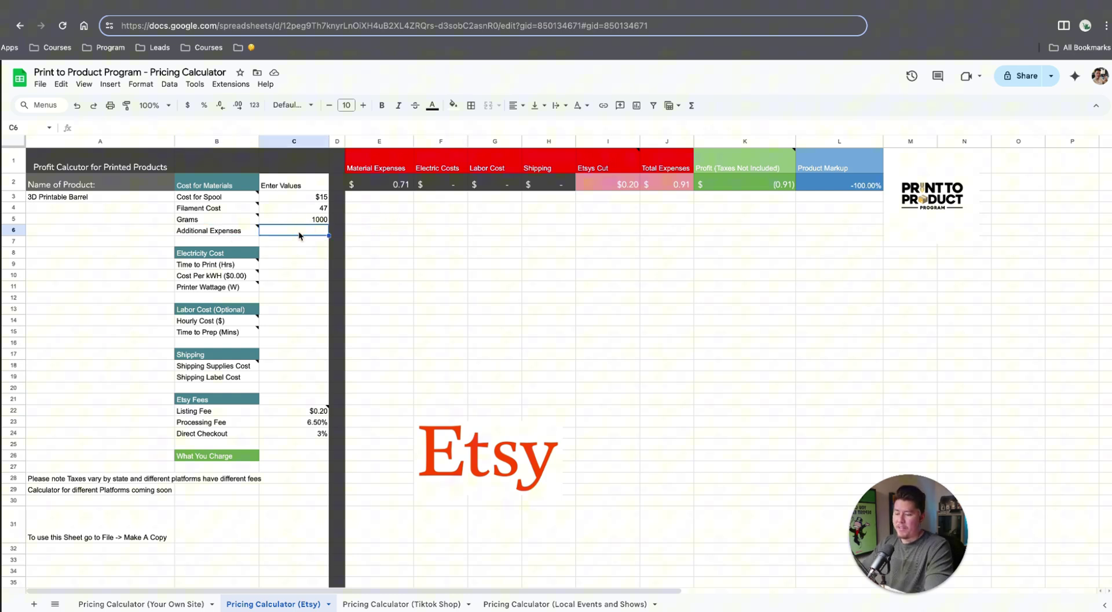
pyautogui.write('0')
pyautogui.press('Return')
pyautogui.click(375, 185)
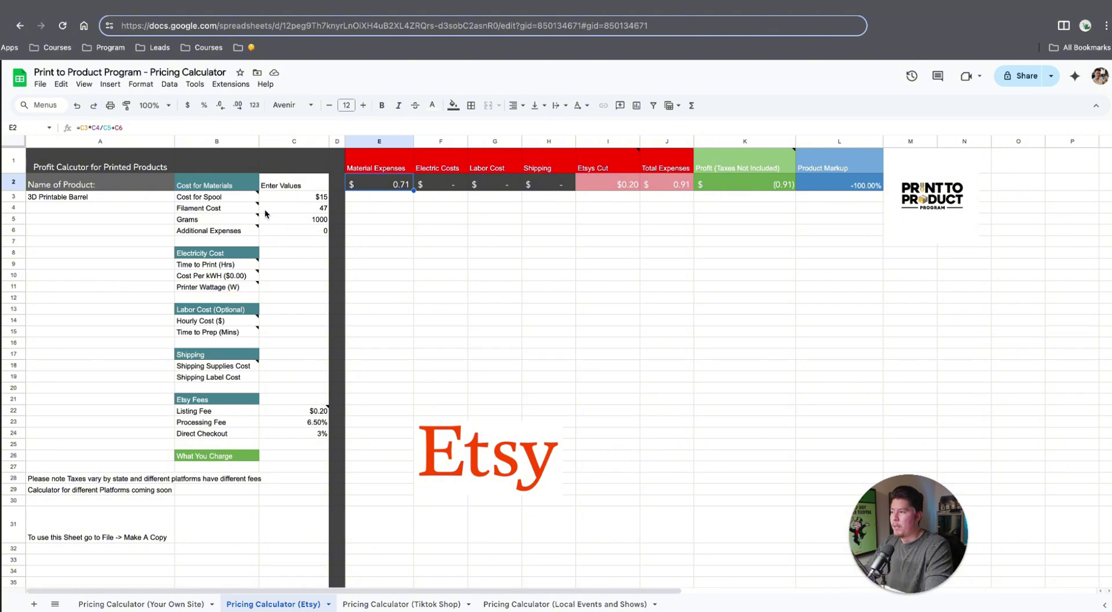
# Enter a print time of 2 hours in C9, checking it against the slicer.
pyautogui.click(197, 254)
pyautogui.click(204, 265)
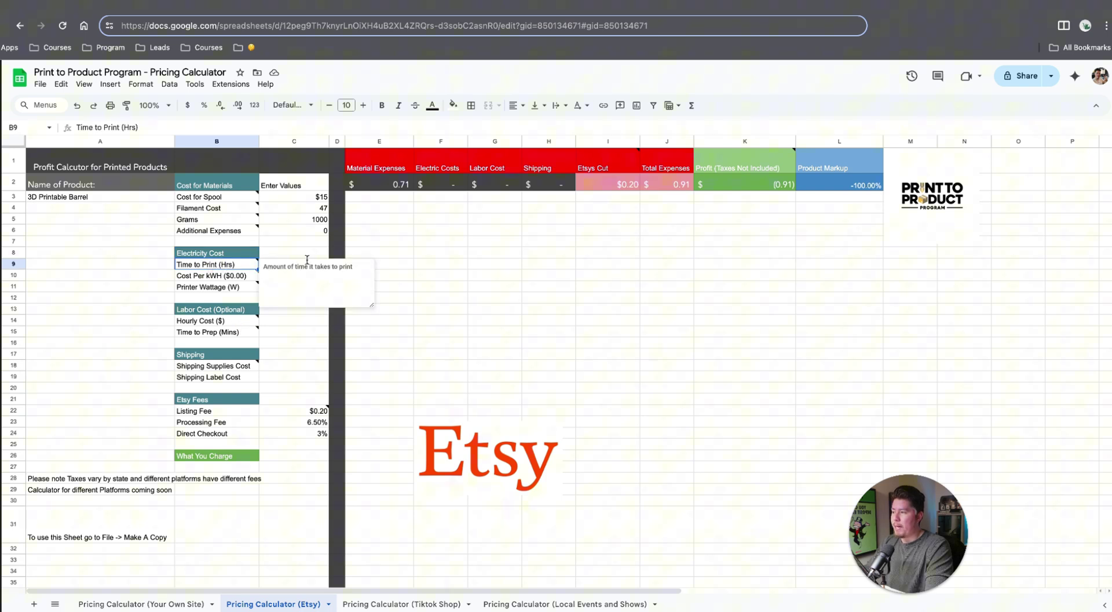
pyautogui.click(289, 264)
pyautogui.write('2')
pyautogui.press('Return')
pyautogui.press('super+Tab')
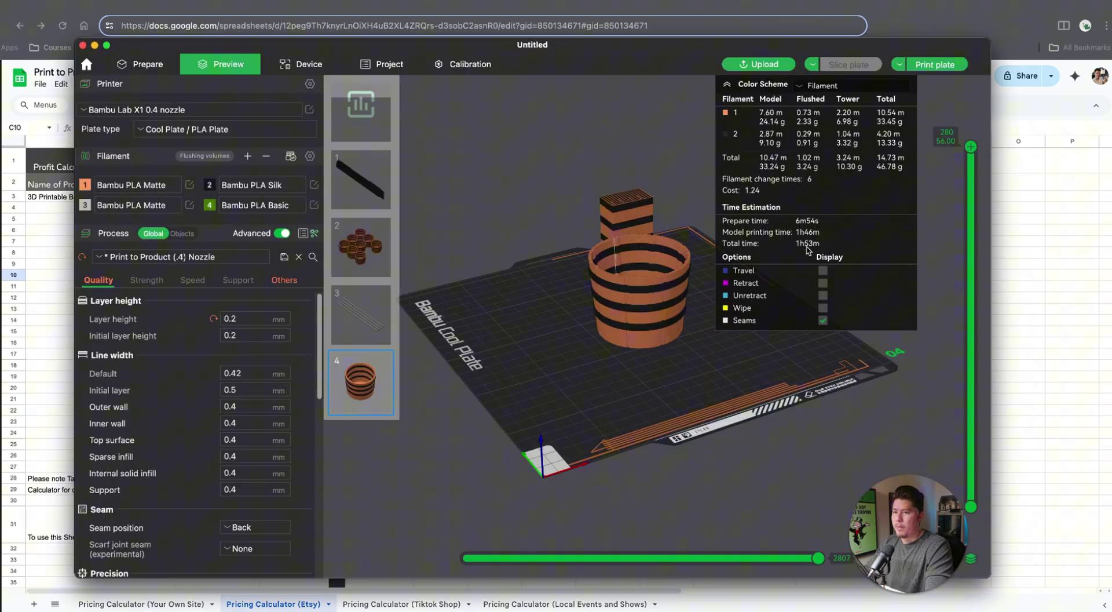
pyautogui.press('super+Tab')
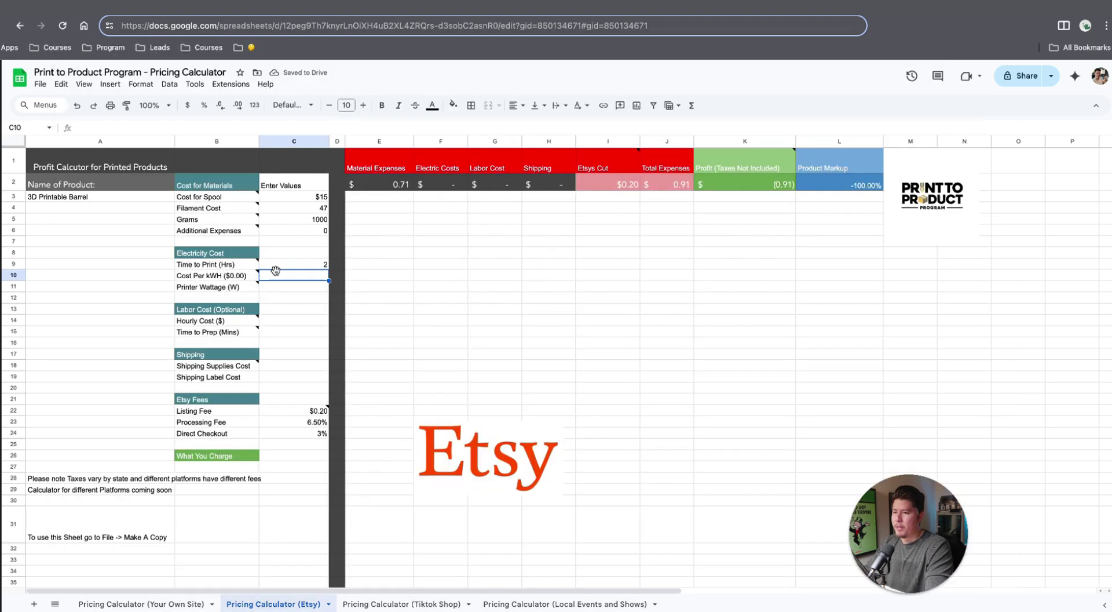
# Set the electricity rate to $0.30 per kWh and printer wattage to 115 W.
pyautogui.click(236, 279)
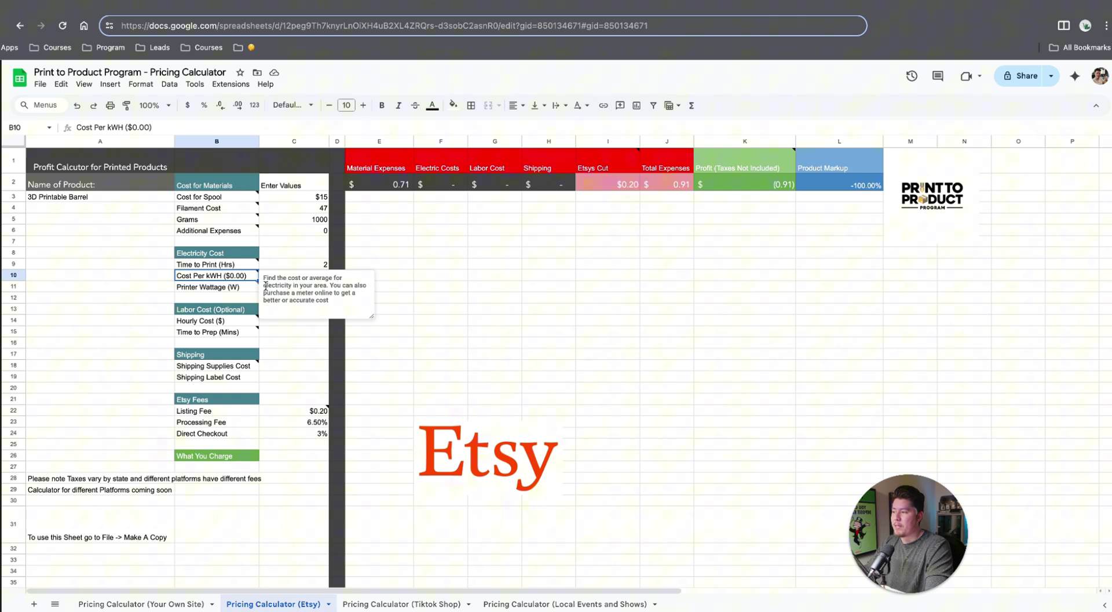
pyautogui.press('Right')
pyautogui.press('Right')
pyautogui.press('Right')
pyautogui.press('Right')
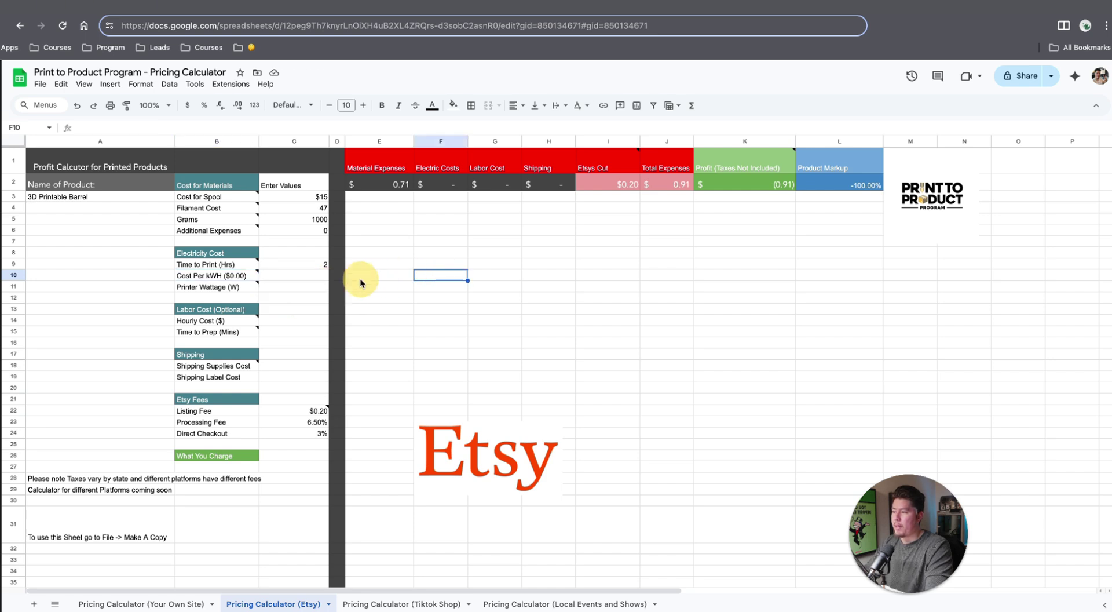
pyautogui.click(318, 278)
pyautogui.write('.3')
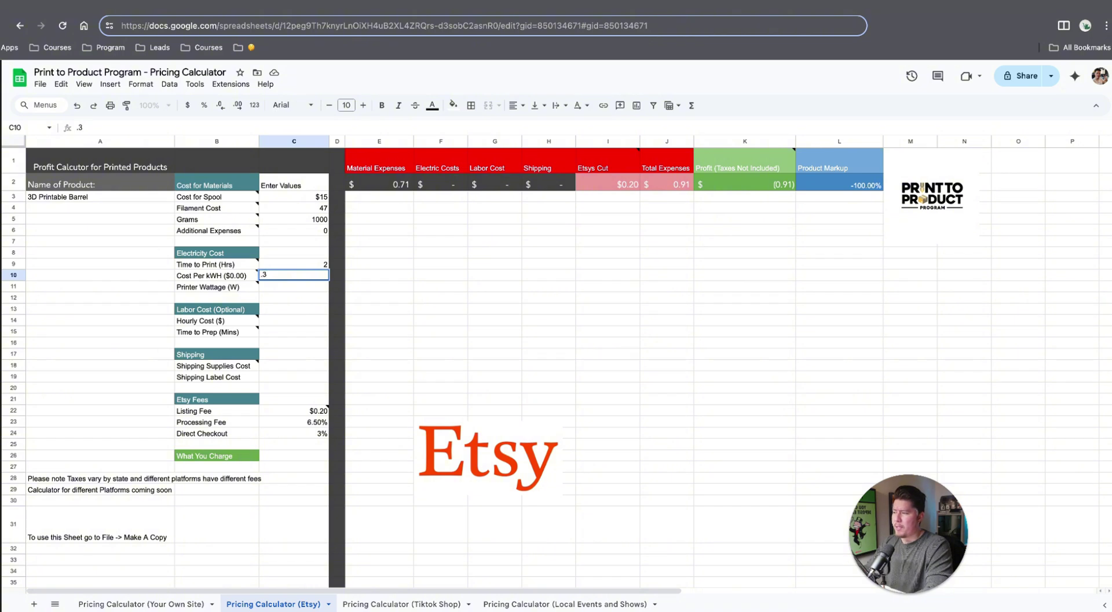
pyautogui.write('0')
pyautogui.press('Return')
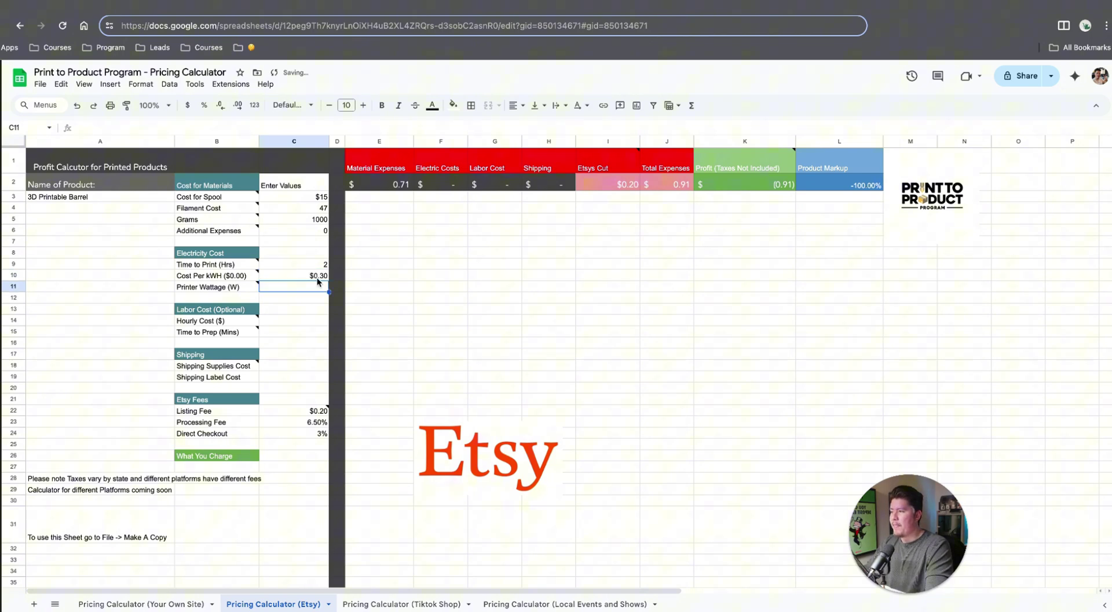
pyautogui.click(230, 289)
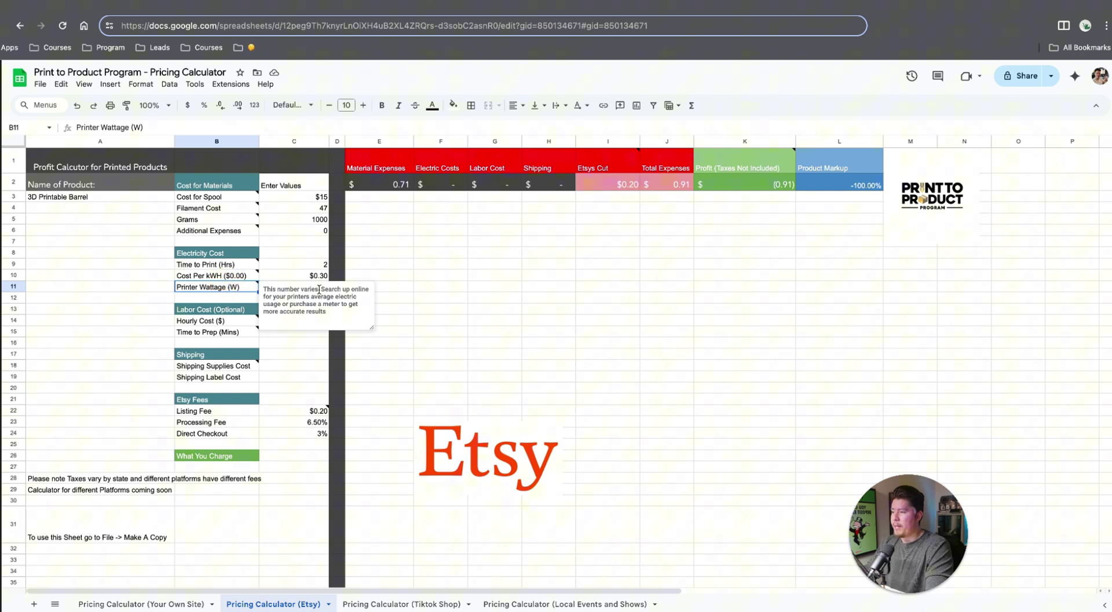
pyautogui.click(393, 286)
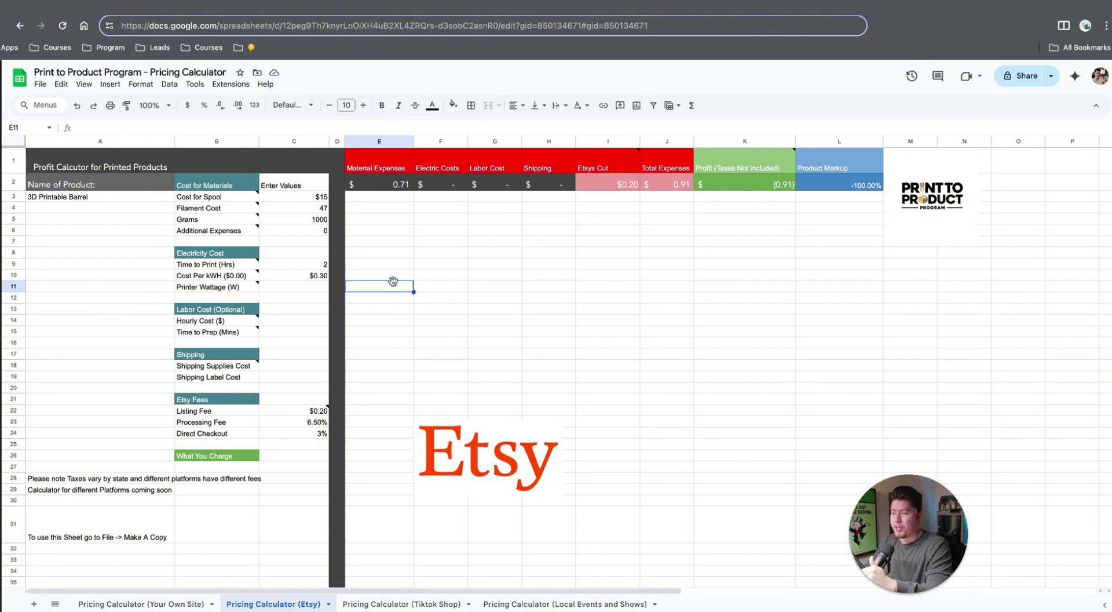
pyautogui.click(317, 287)
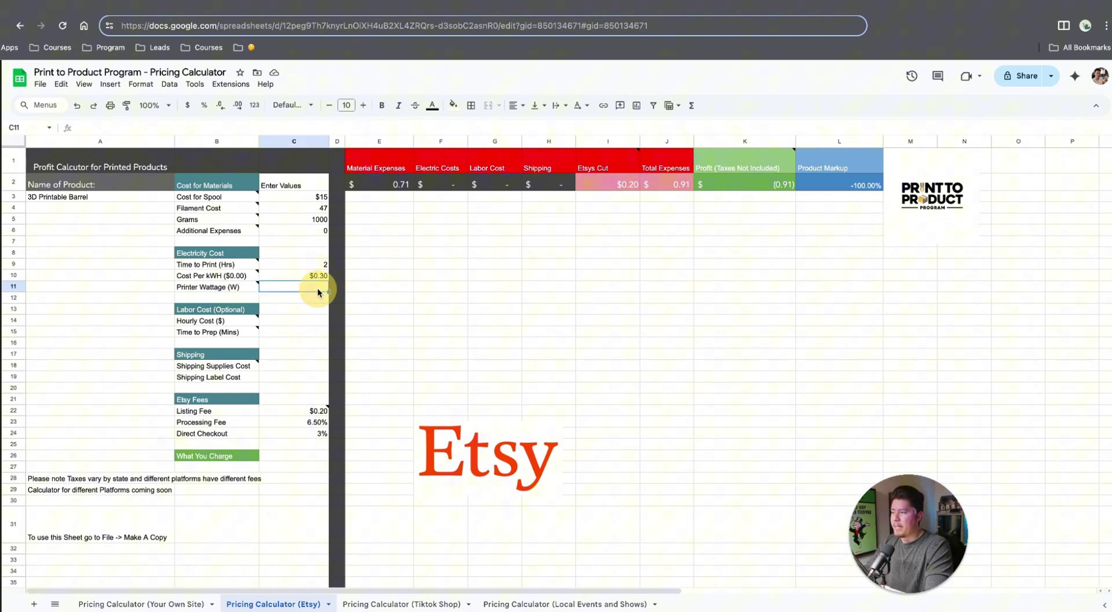
pyautogui.write('115')
pyautogui.press('Return')
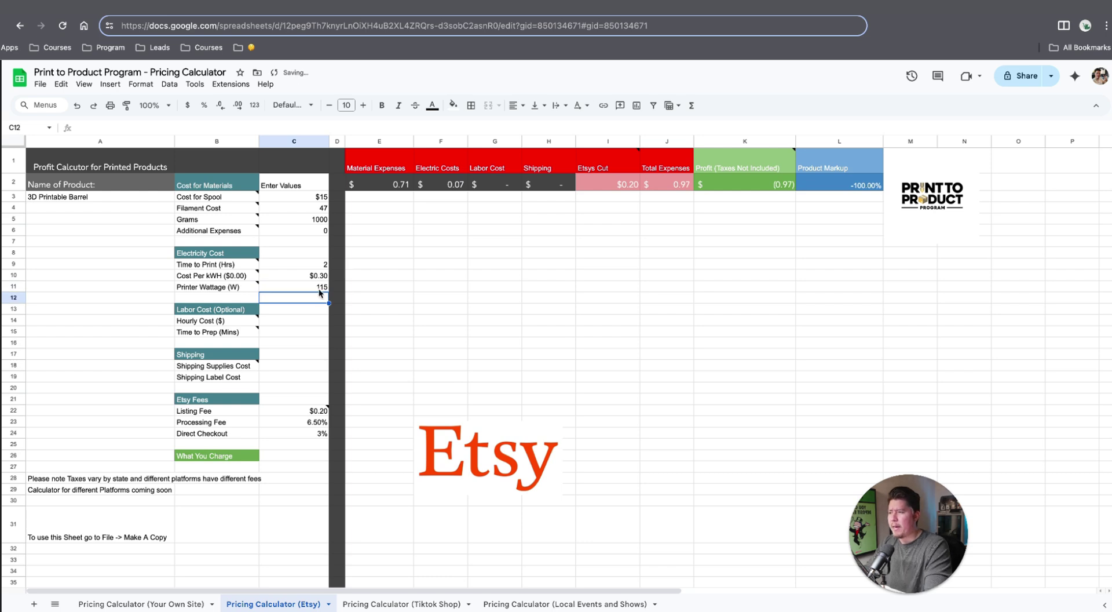
pyautogui.click(360, 290)
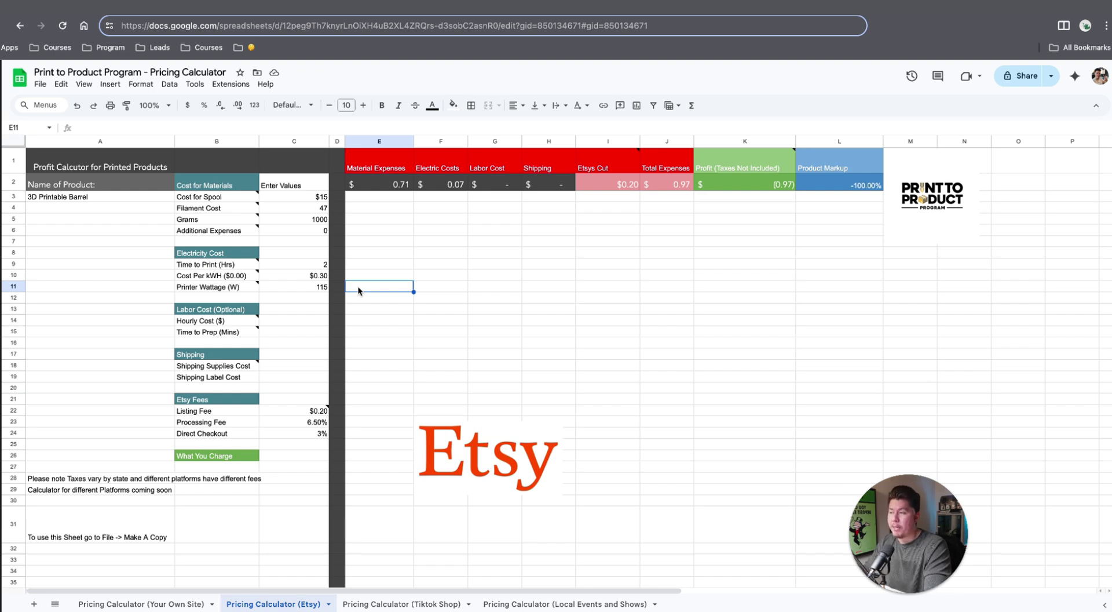
pyautogui.click(365, 186)
pyautogui.click(450, 186)
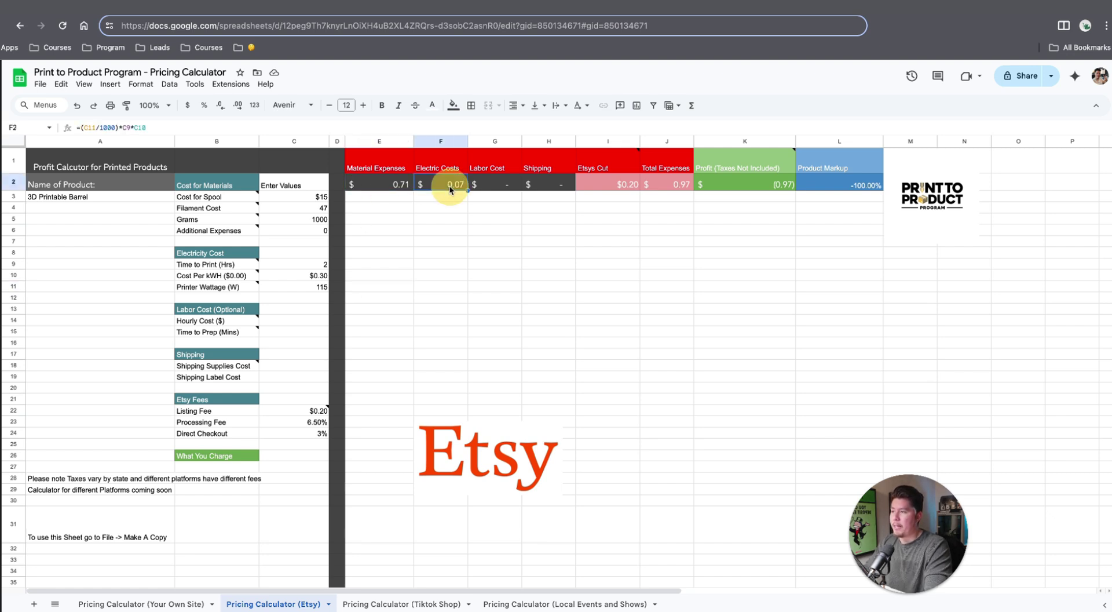
pyautogui.click(404, 185)
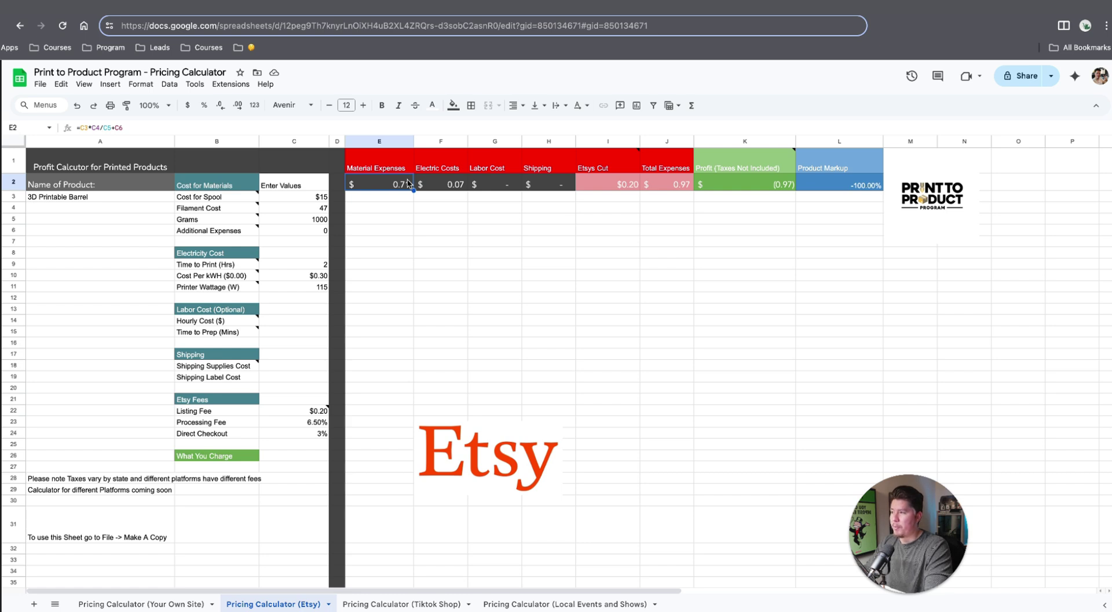
pyautogui.click(211, 308)
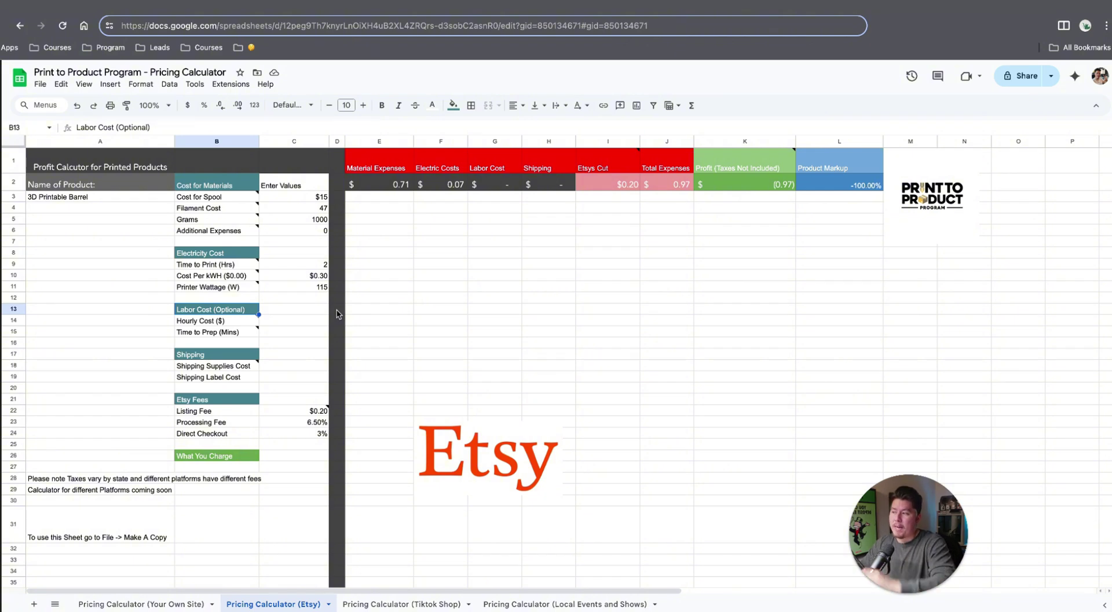
# Enter a $16 hourly cost in C14.
pyautogui.click(305, 321)
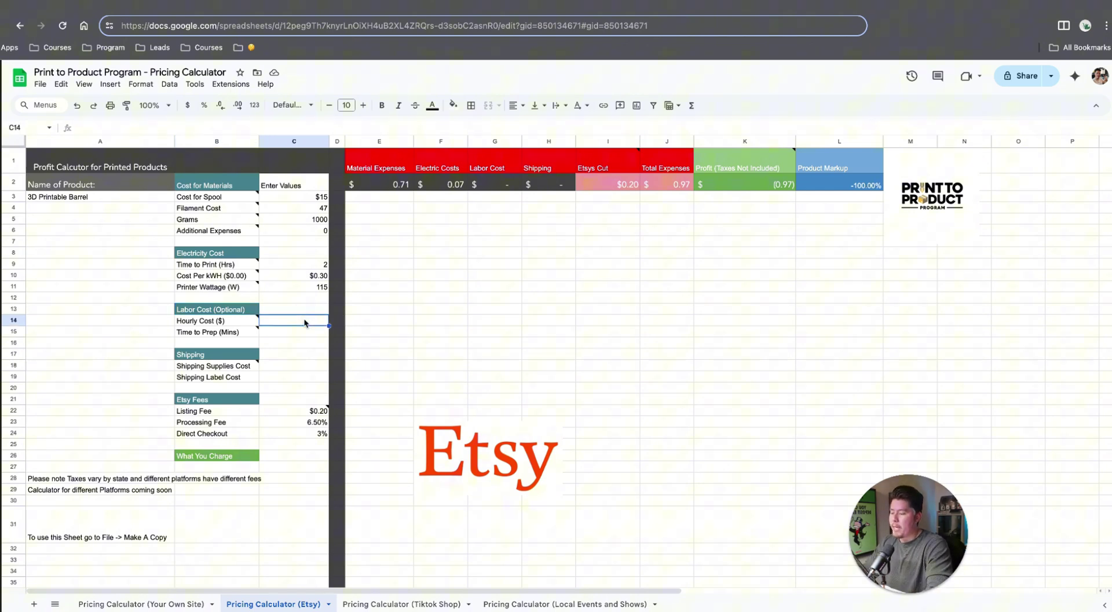
pyautogui.write('16')
pyautogui.press('Return')
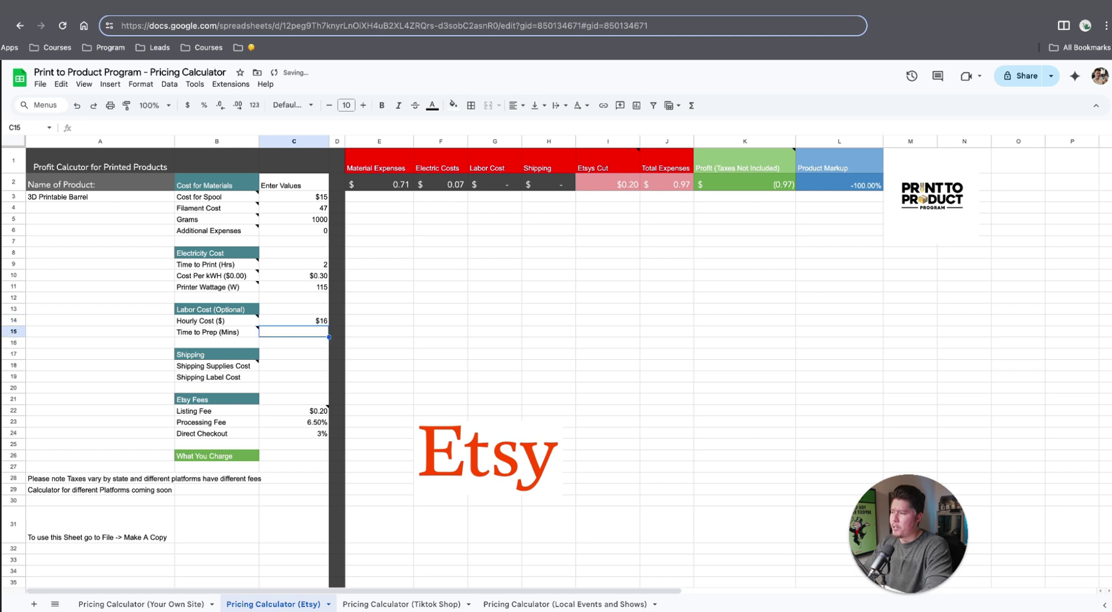
# Enter 3 prep minutes in C15, undoing the entry that overwrote the label.
pyautogui.click(218, 331)
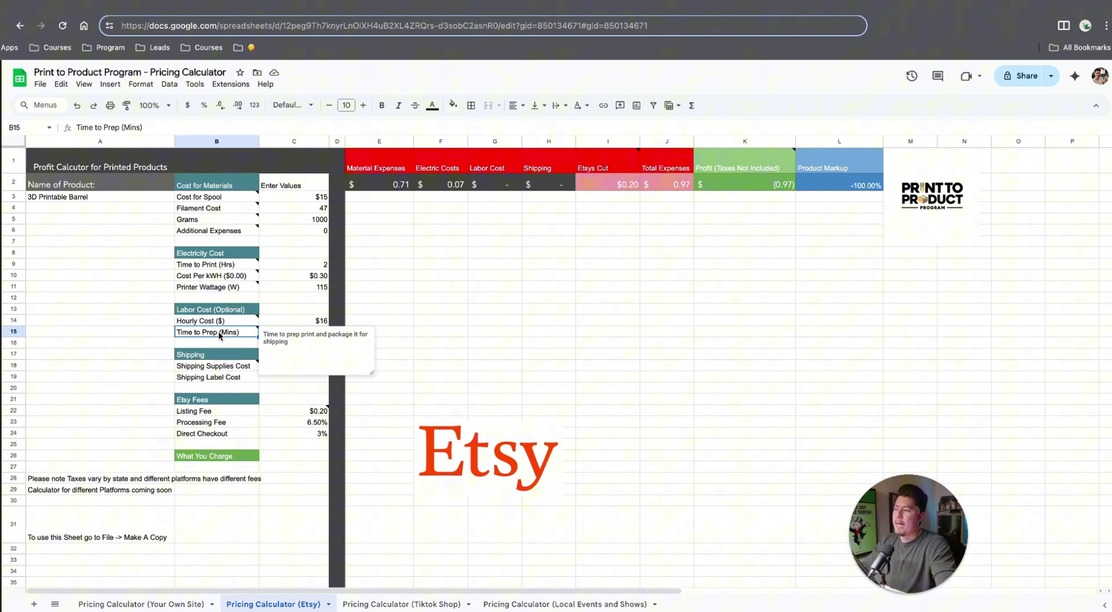
pyautogui.write('3')
pyautogui.press('Return')
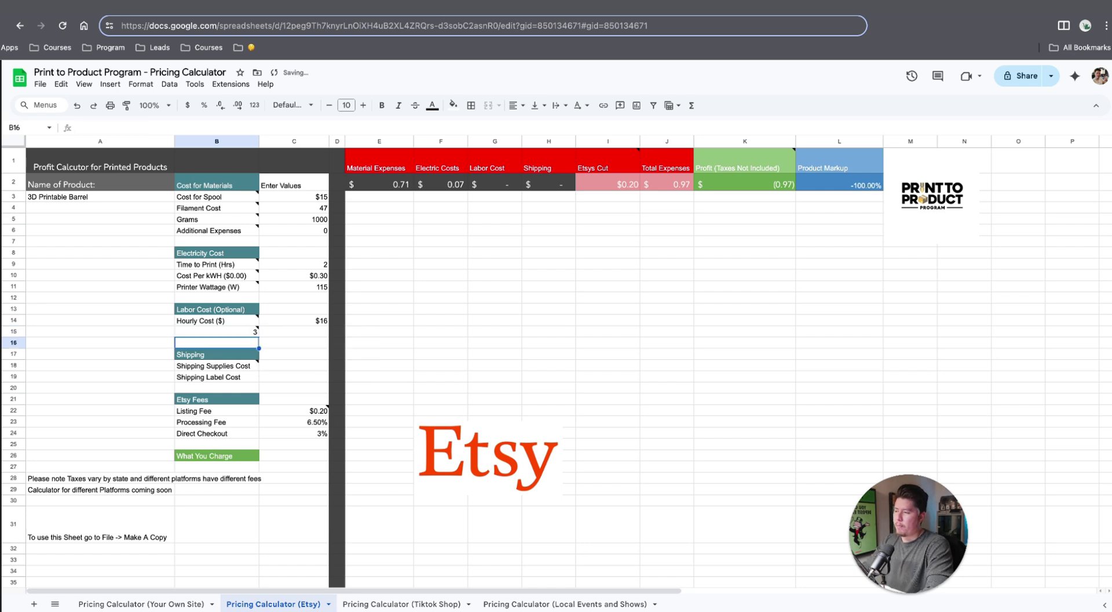
pyautogui.hotkey('ctrl', 'z')
pyautogui.click(293, 331)
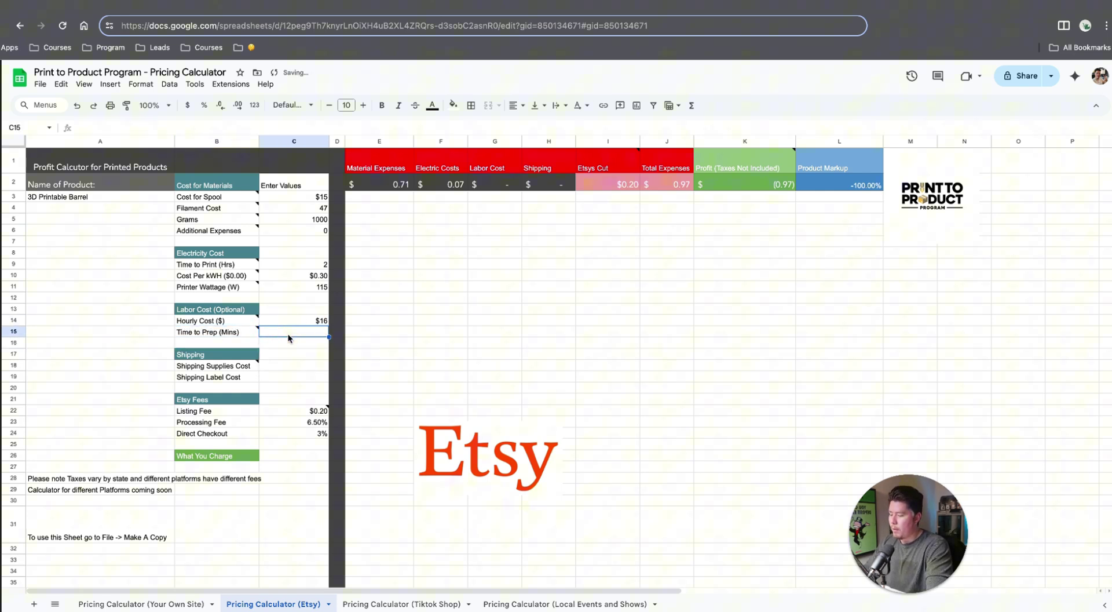
pyautogui.write('3')
pyautogui.press('Return')
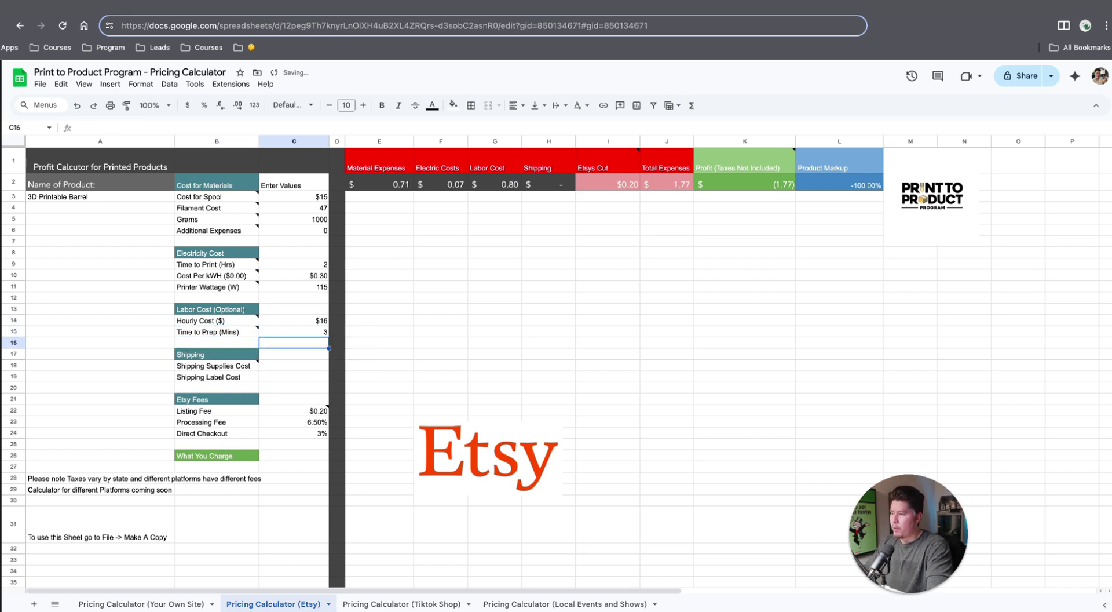
pyautogui.click(511, 188)
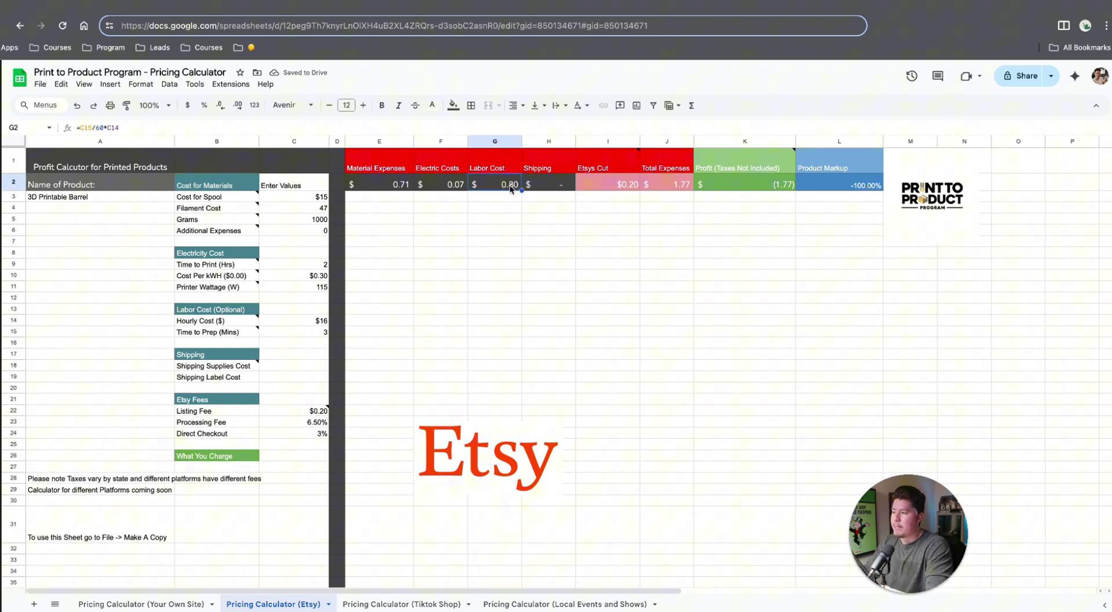
# Enter $0.65 for shipping supplies in C18 and $6 for the shipping label in C19.
pyautogui.click(226, 369)
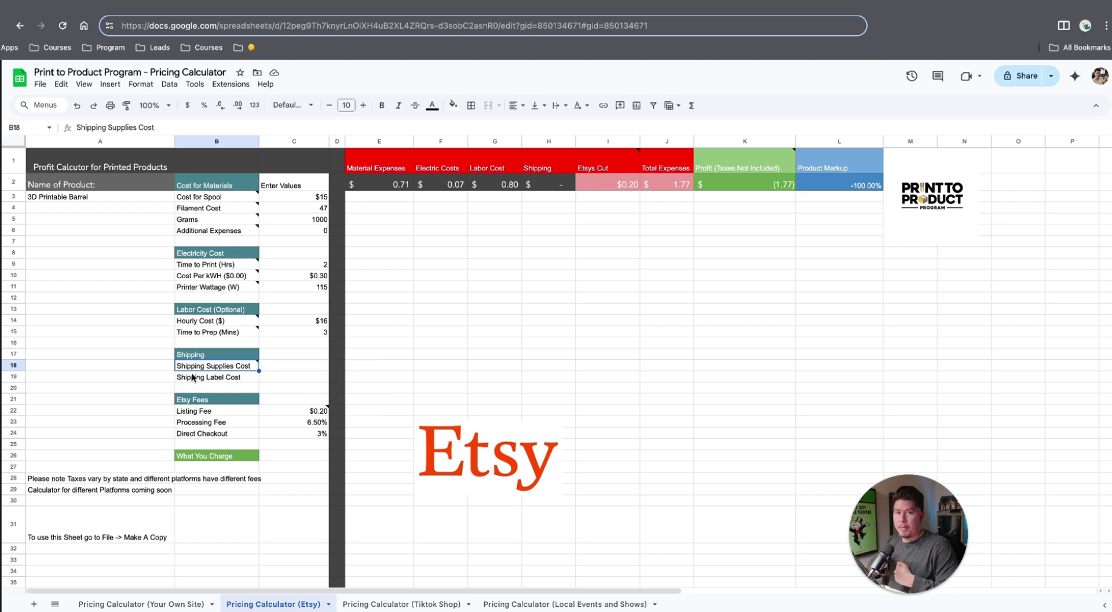
pyautogui.click(272, 365)
pyautogui.write('//6')
pyautogui.press('BackSpace')
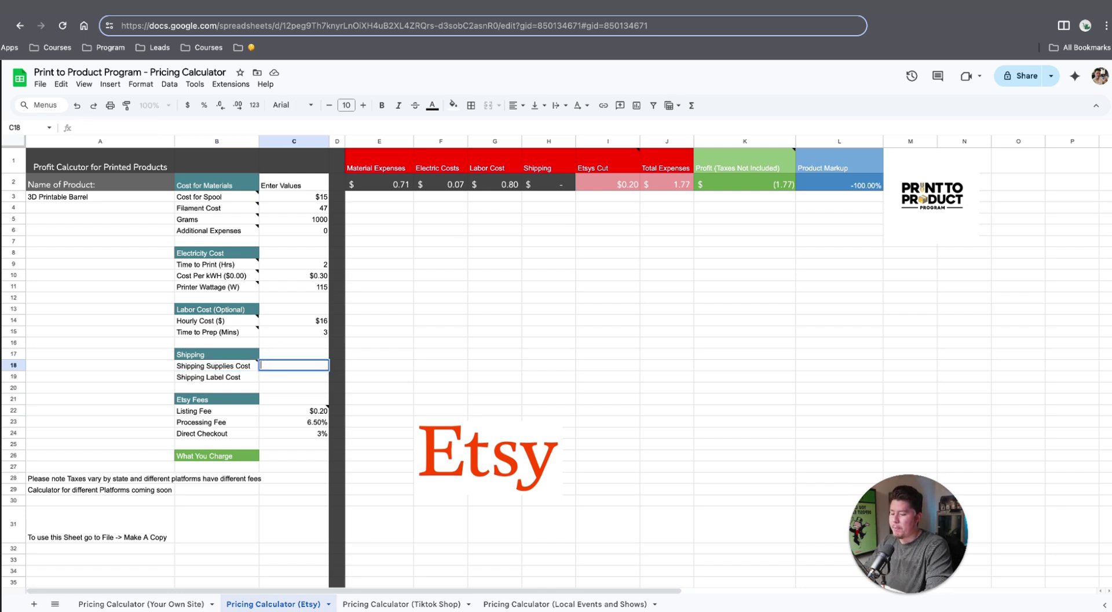
pyautogui.write('.65')
pyautogui.press('Return')
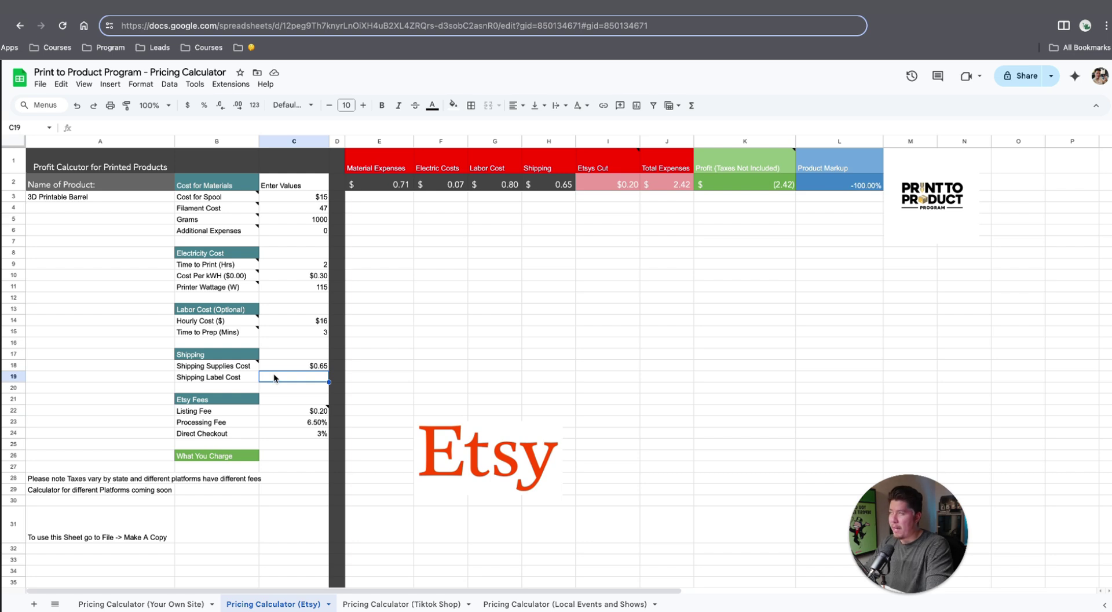
pyautogui.write('$')
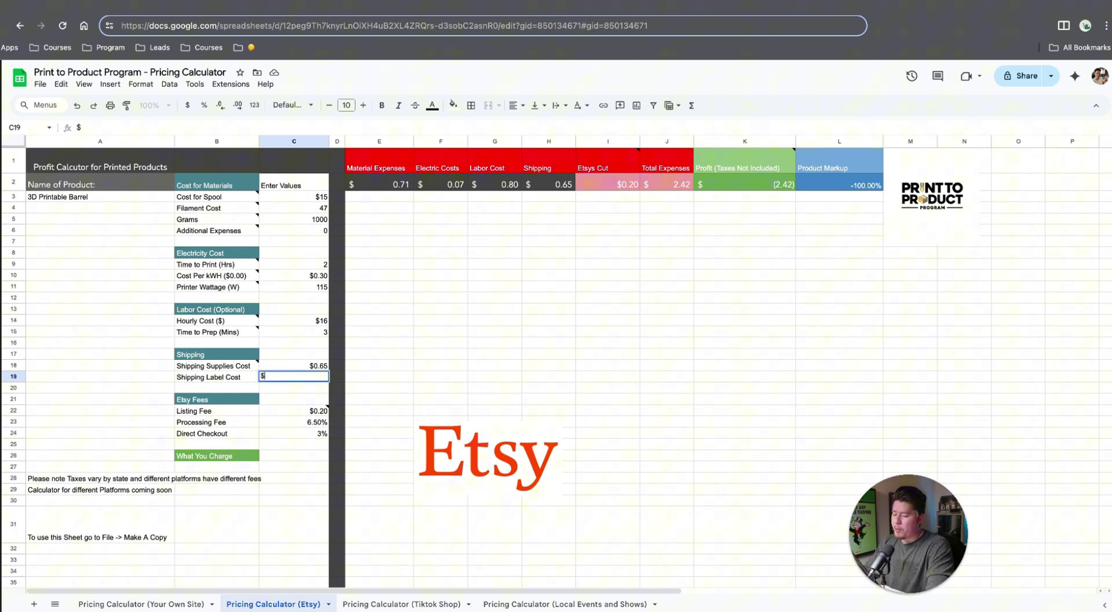
pyautogui.write('6')
pyautogui.press('Return')
pyautogui.click(270, 377)
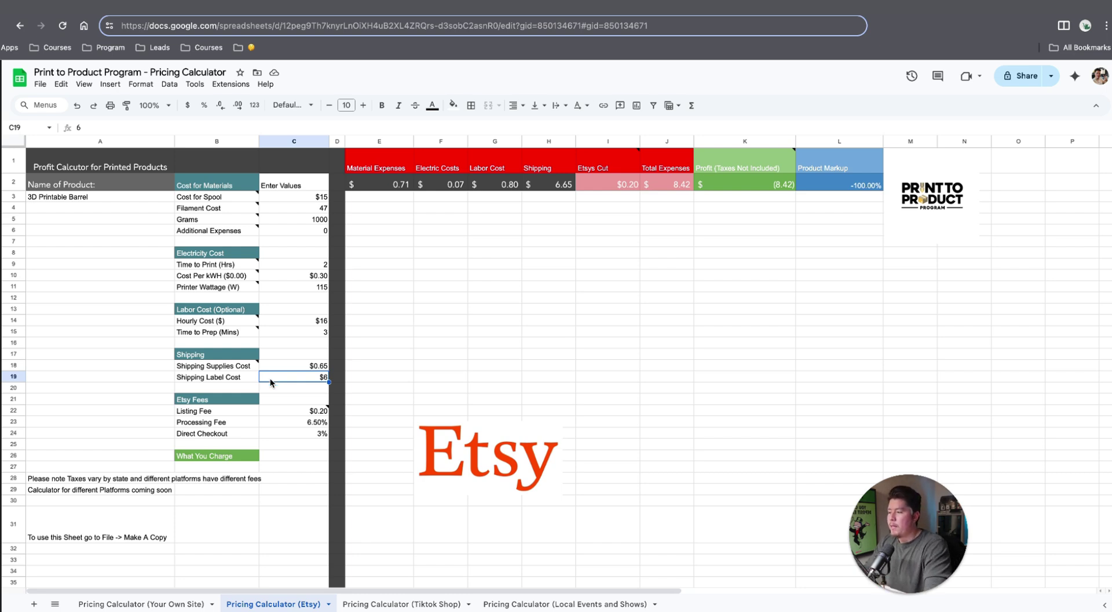
# Review the Etsy fees and enter $19.99 as What You Charge in C26.
pyautogui.click(196, 413)
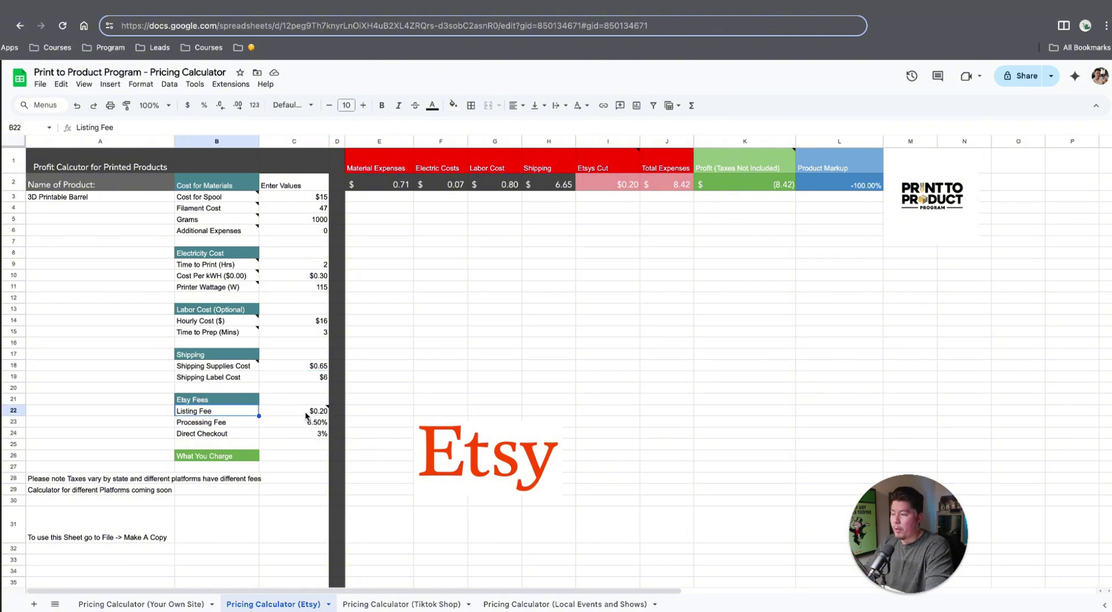
pyautogui.click(305, 413)
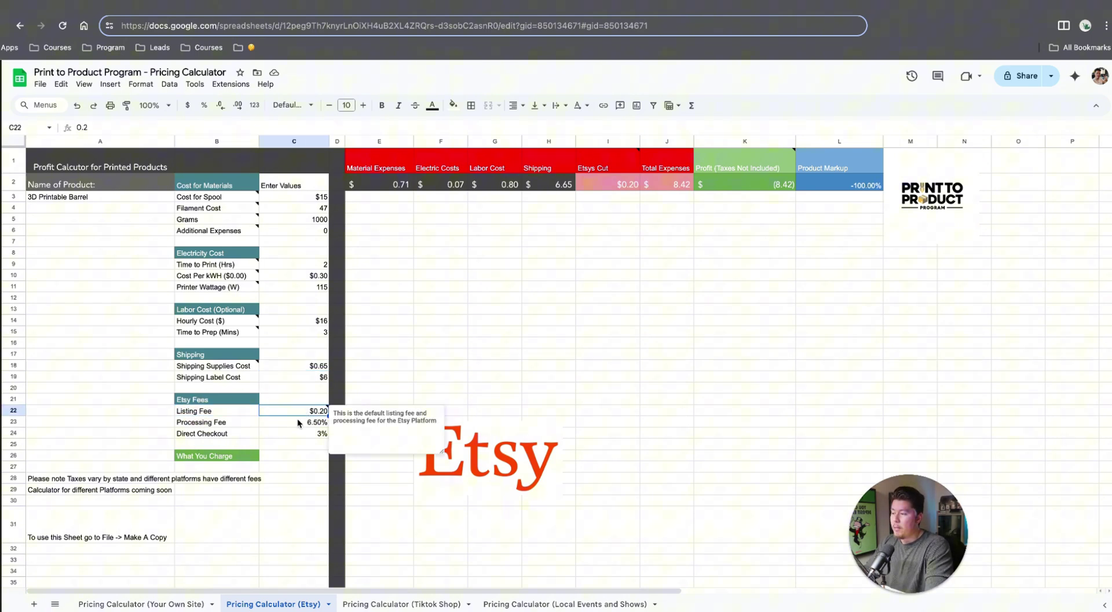
pyautogui.click(298, 422)
pyautogui.click(299, 434)
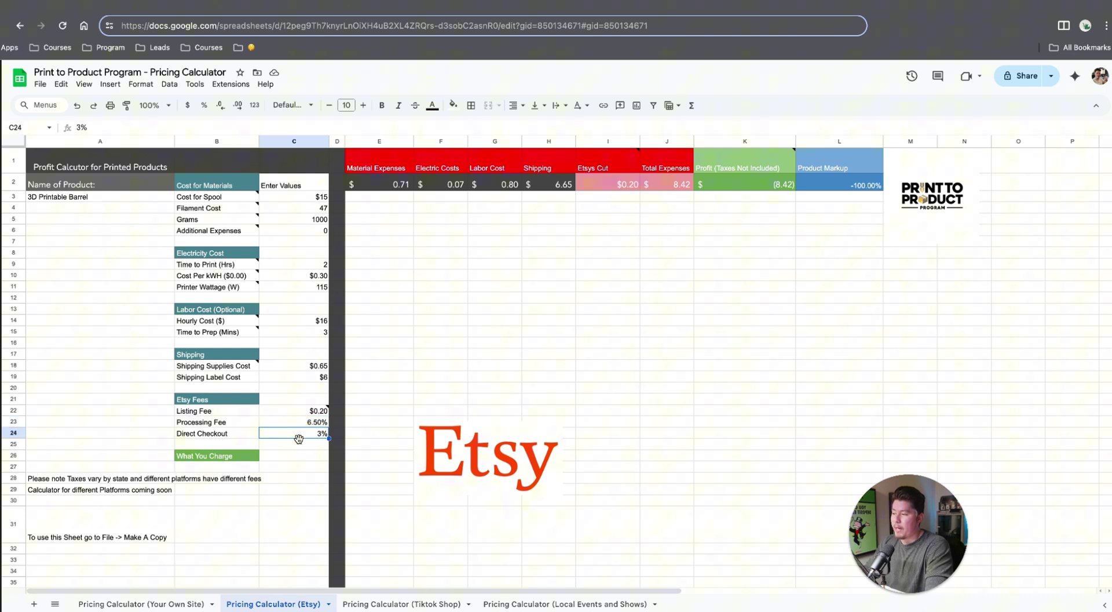
pyautogui.click(301, 455)
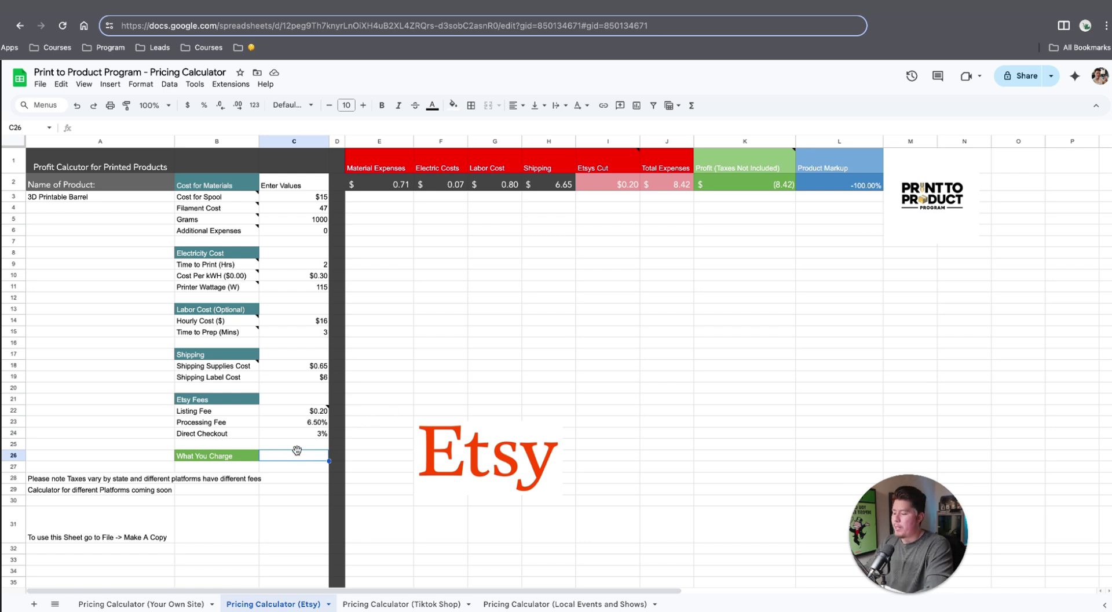
pyautogui.write('$19.99')
pyautogui.press('Return')
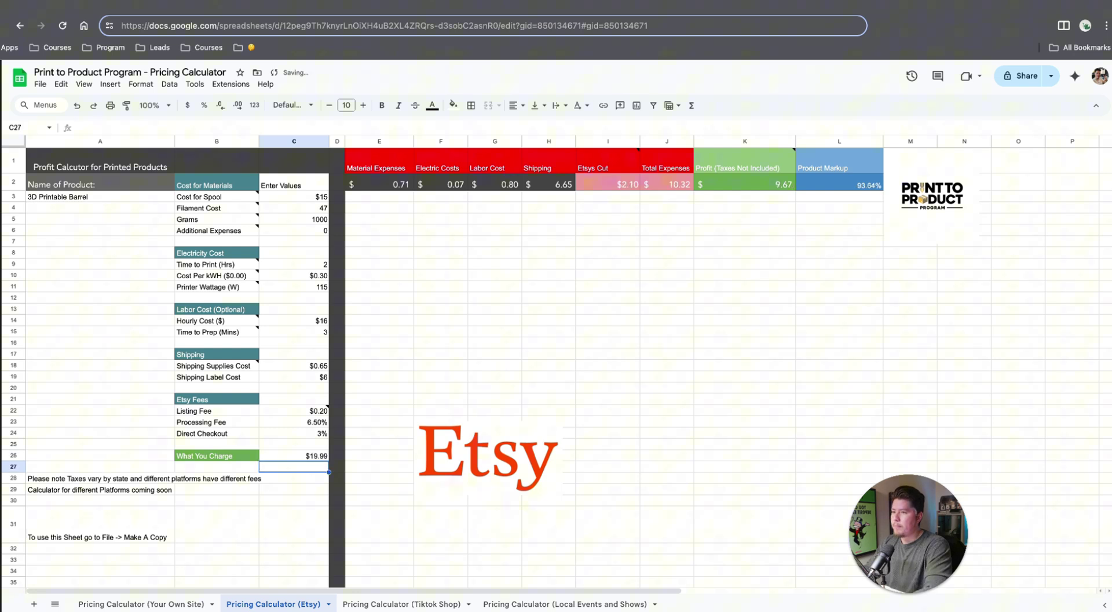
# Check the Etsy's Cut ($2.10), Total Expenses ($10.32) and Profit ($9.67) formulas.
pyautogui.click(620, 187)
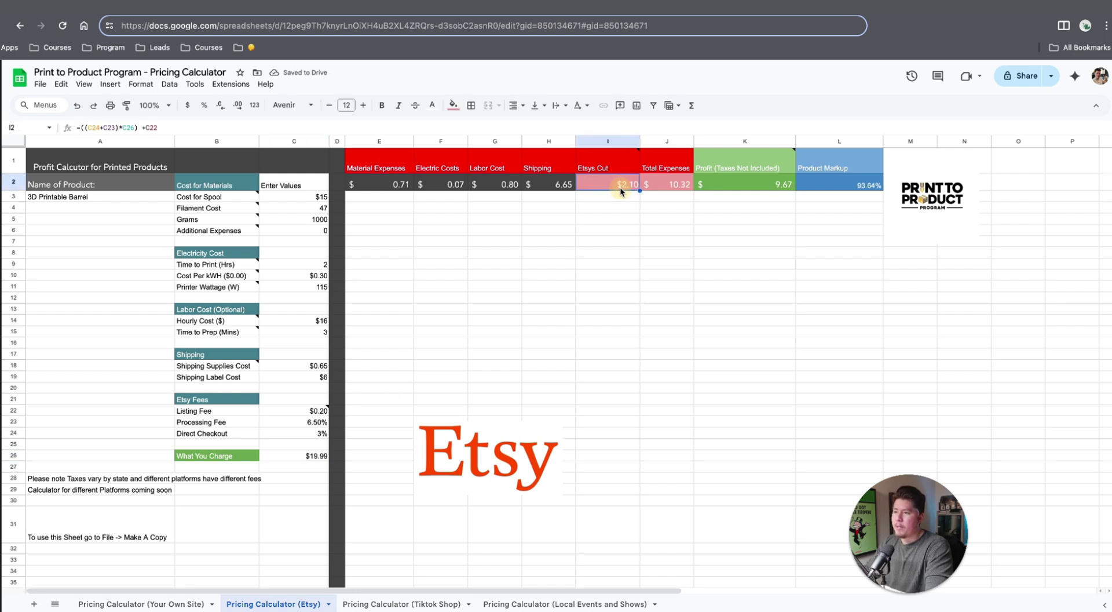
pyautogui.click(675, 179)
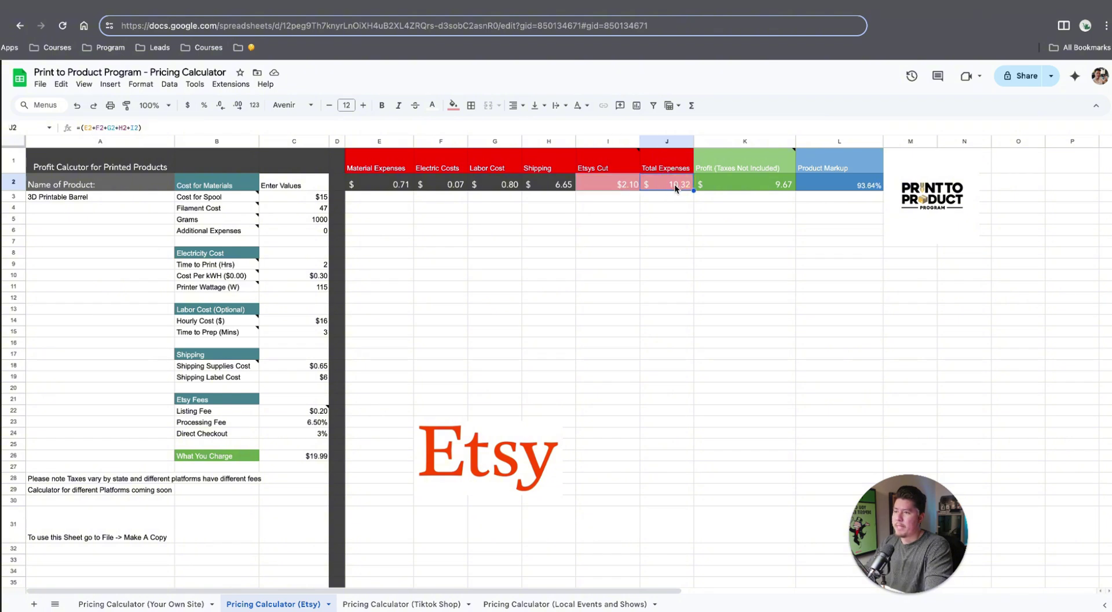
pyautogui.click(739, 182)
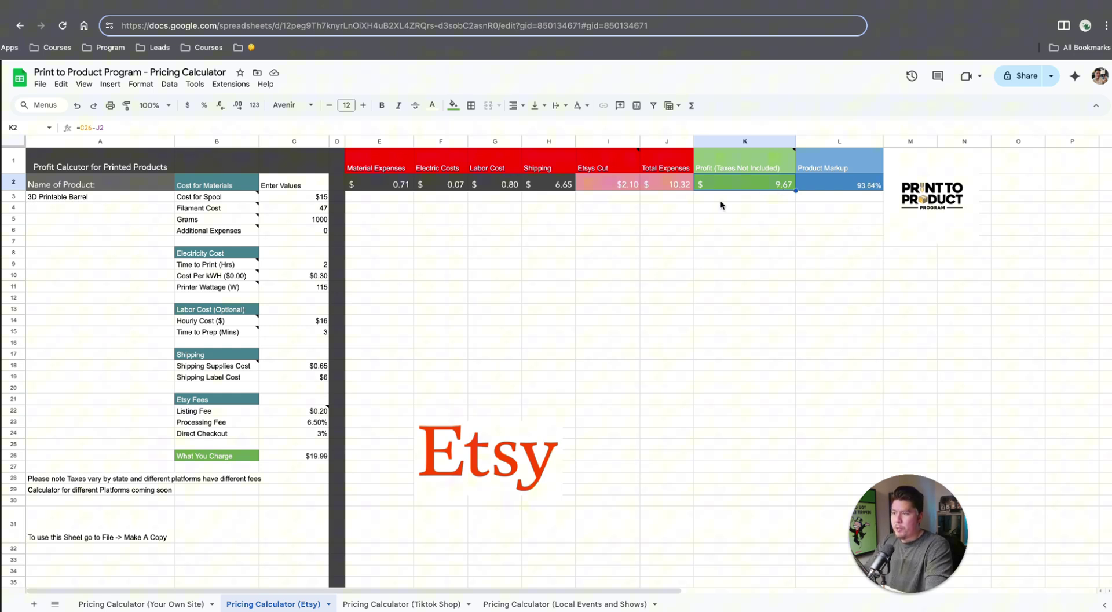
pyautogui.moveTo(664, 218); pyautogui.dragTo(377, 191)
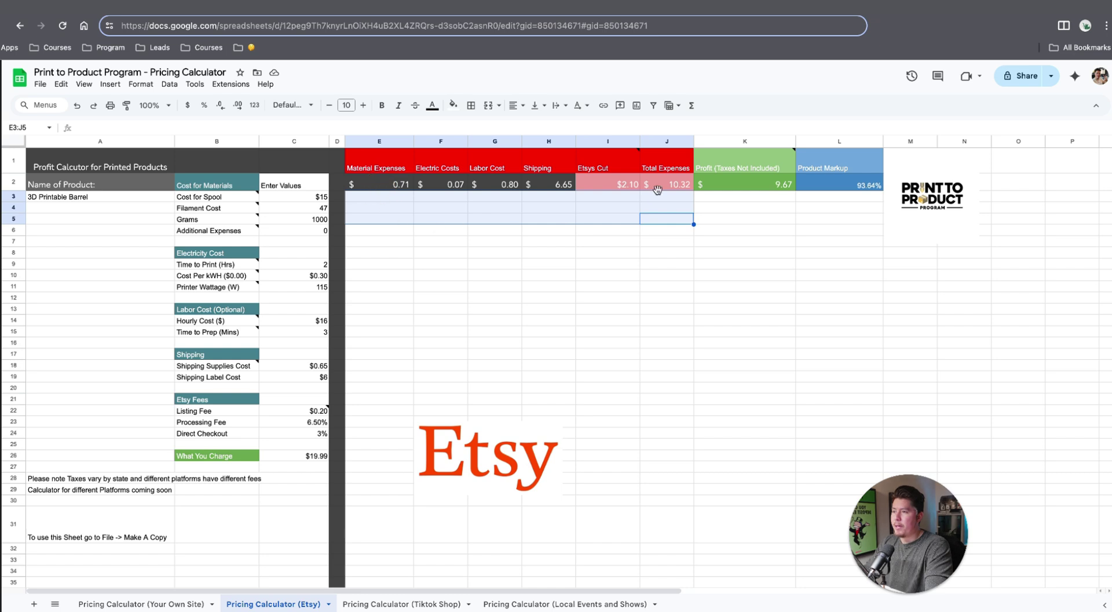
# Recheck the Etsy Profit formula, then go to the empty Pricing Calculator (Your Own Site) sheet.
pyautogui.click(729, 177)
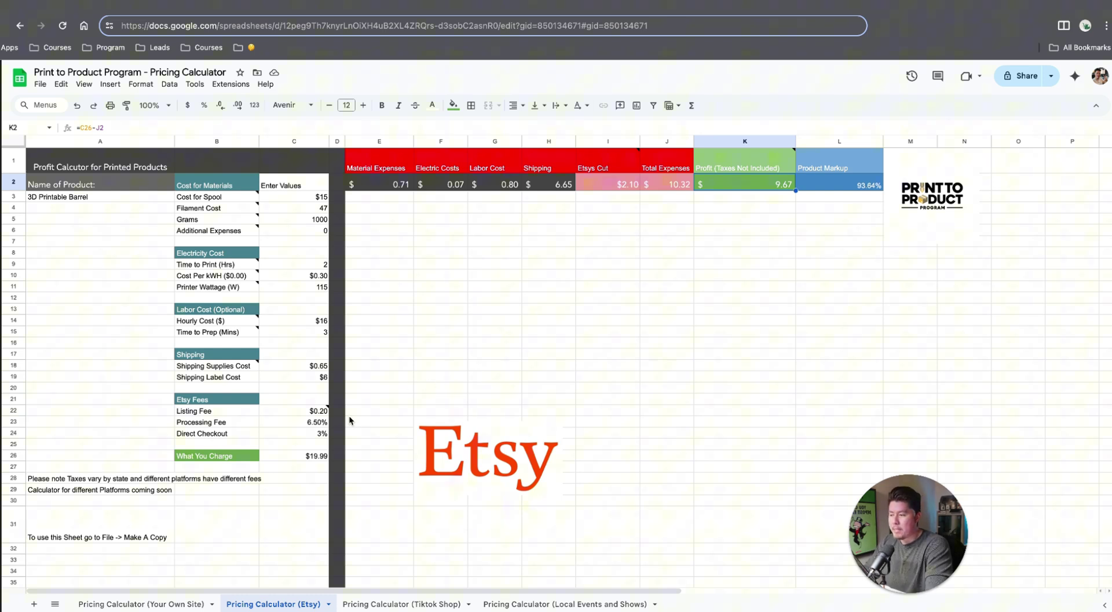
pyautogui.click(157, 603)
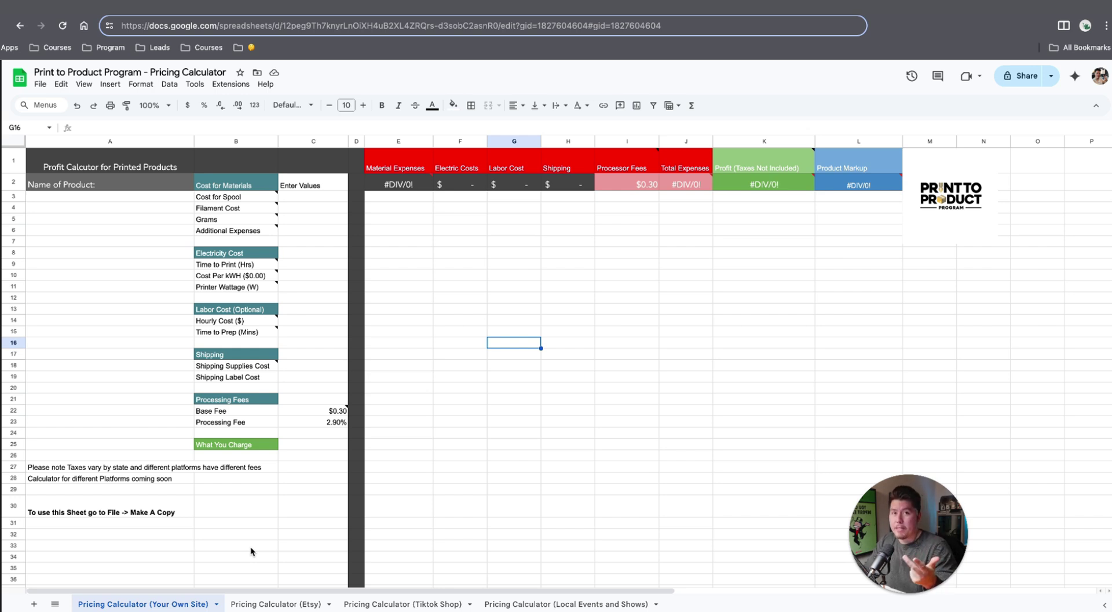
# Copy the Etsy sheet's cost inputs C3:C19 into C3:C19 on the Your Own Site sheet.
pyautogui.click(272, 603)
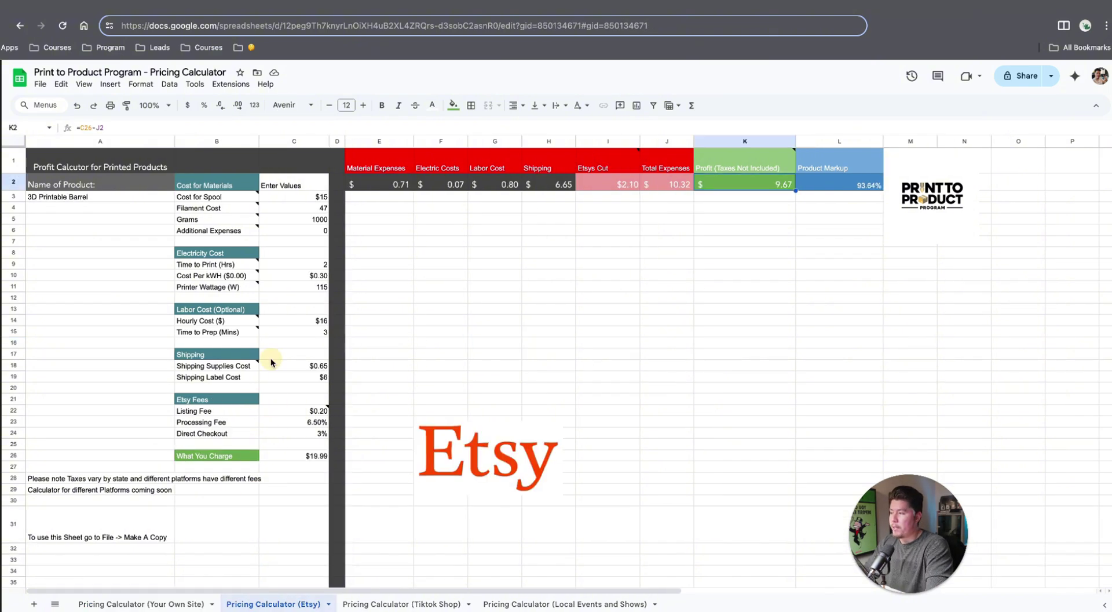
pyautogui.moveTo(294, 199); pyautogui.dragTo(317, 379)
pyautogui.hotkey('ctrl', 'c')
pyautogui.click(172, 602)
pyautogui.moveTo(317, 196); pyautogui.dragTo(322, 373)
pyautogui.hotkey('ctrl', 'v')
pyautogui.click(434, 330)
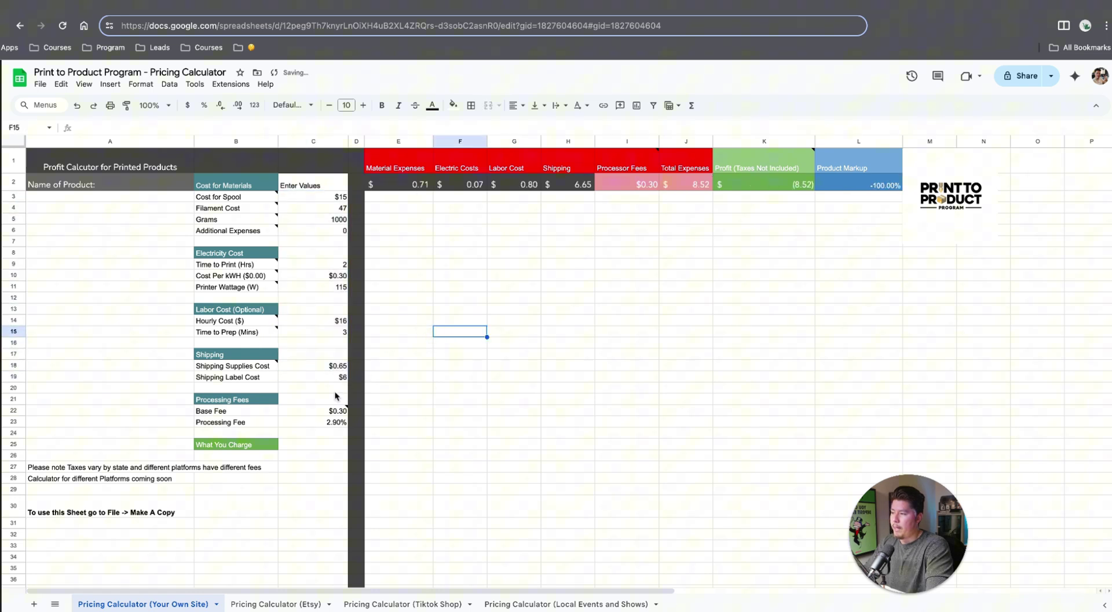
# Charge $19.99 and check the $0.88 fees, $9.10 expenses and $10.89 profit against Etsy.
pyautogui.click(305, 442)
pyautogui.write('$19.99')
pyautogui.press('Return')
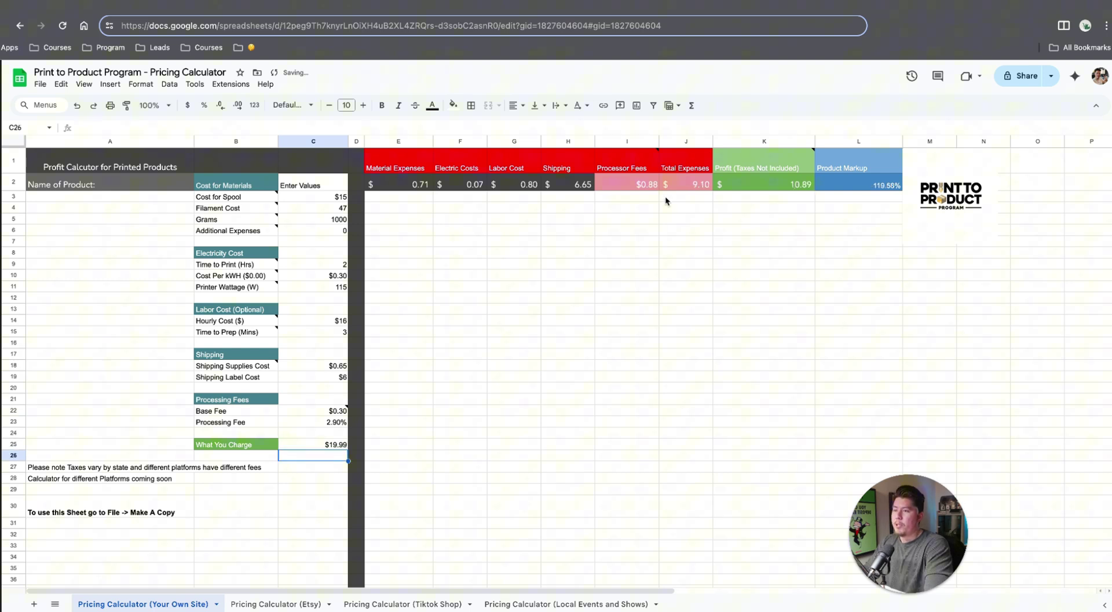
pyautogui.click(642, 183)
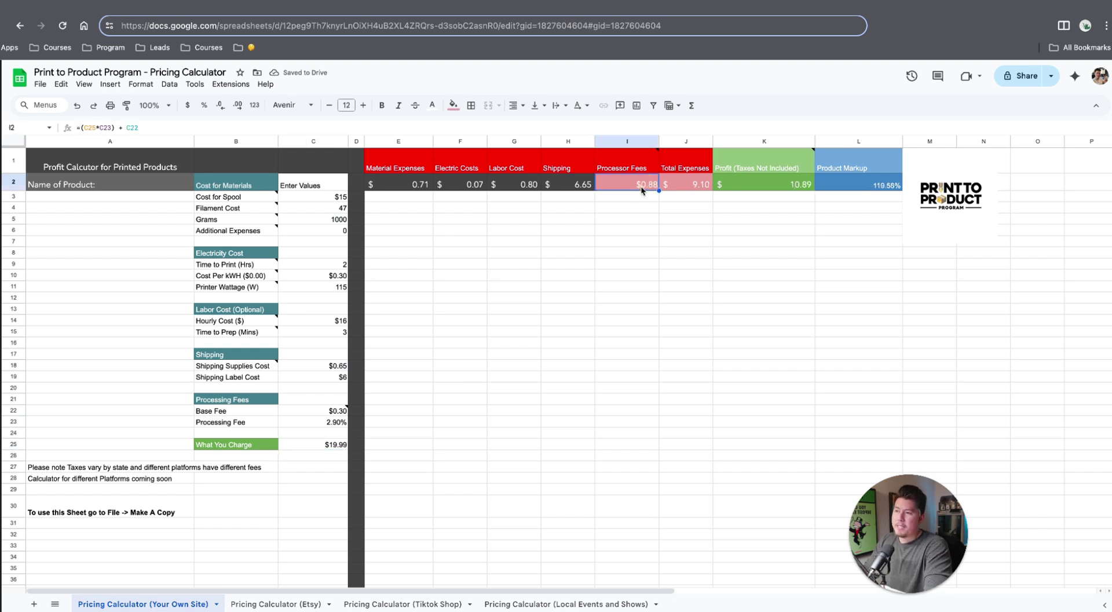
pyautogui.click(697, 186)
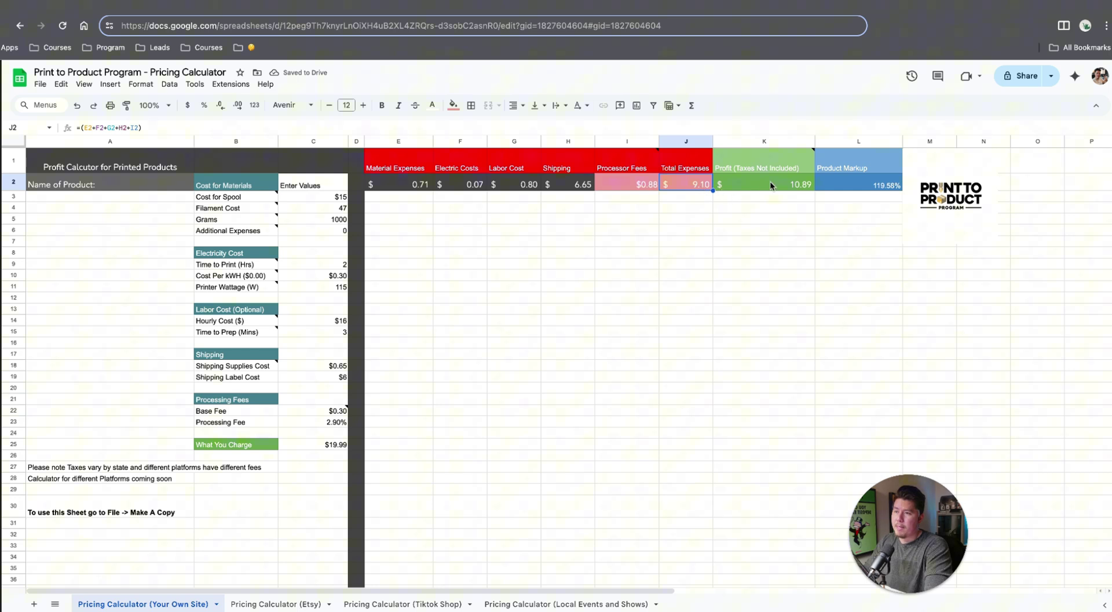
pyautogui.click(790, 184)
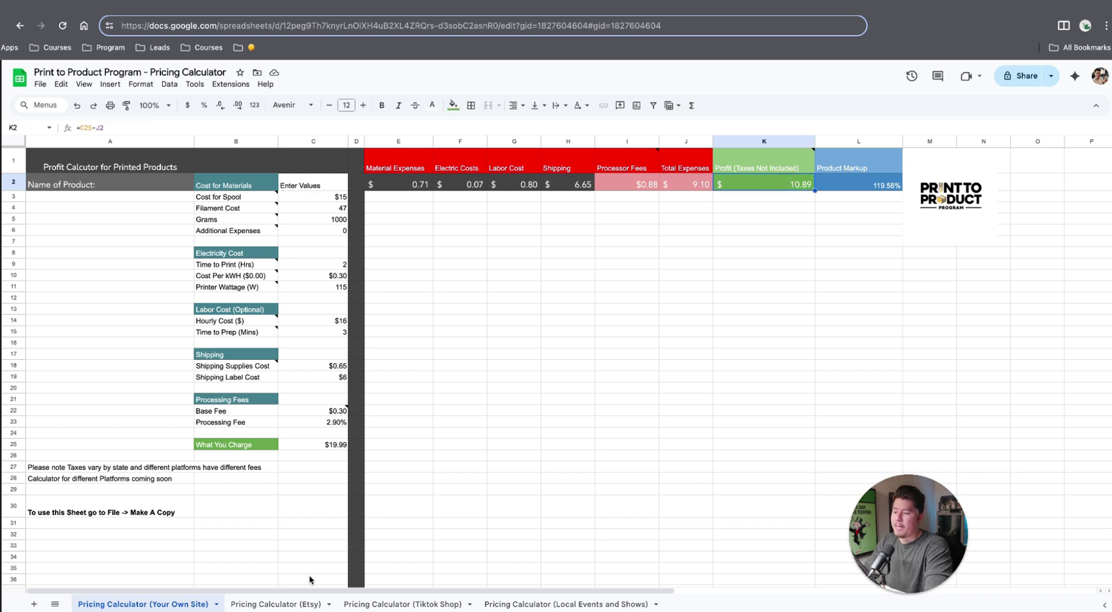
pyautogui.click(278, 604)
pyautogui.click(200, 603)
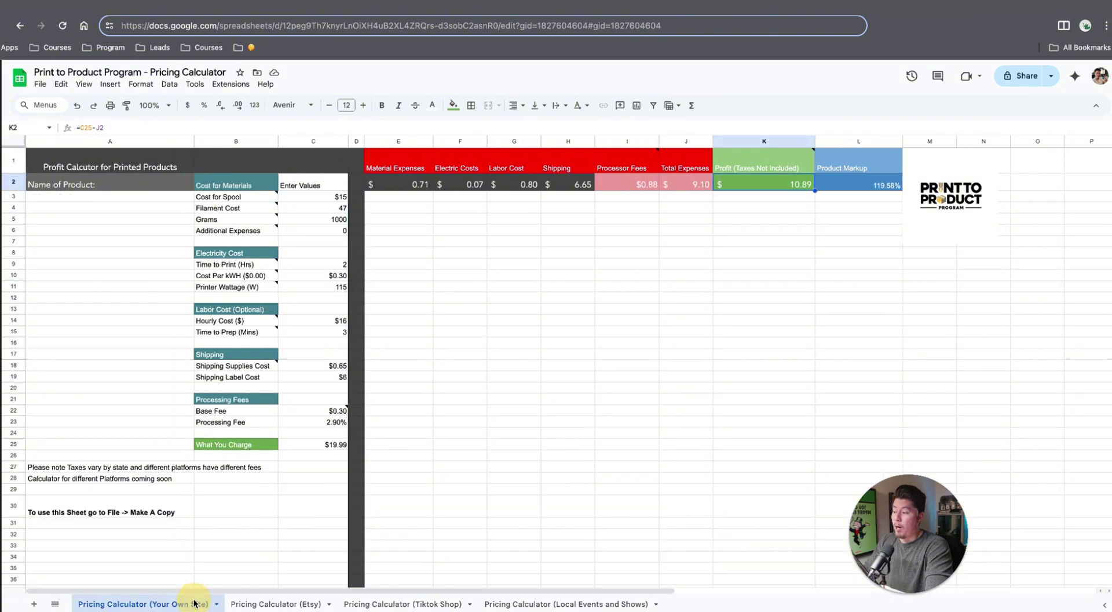